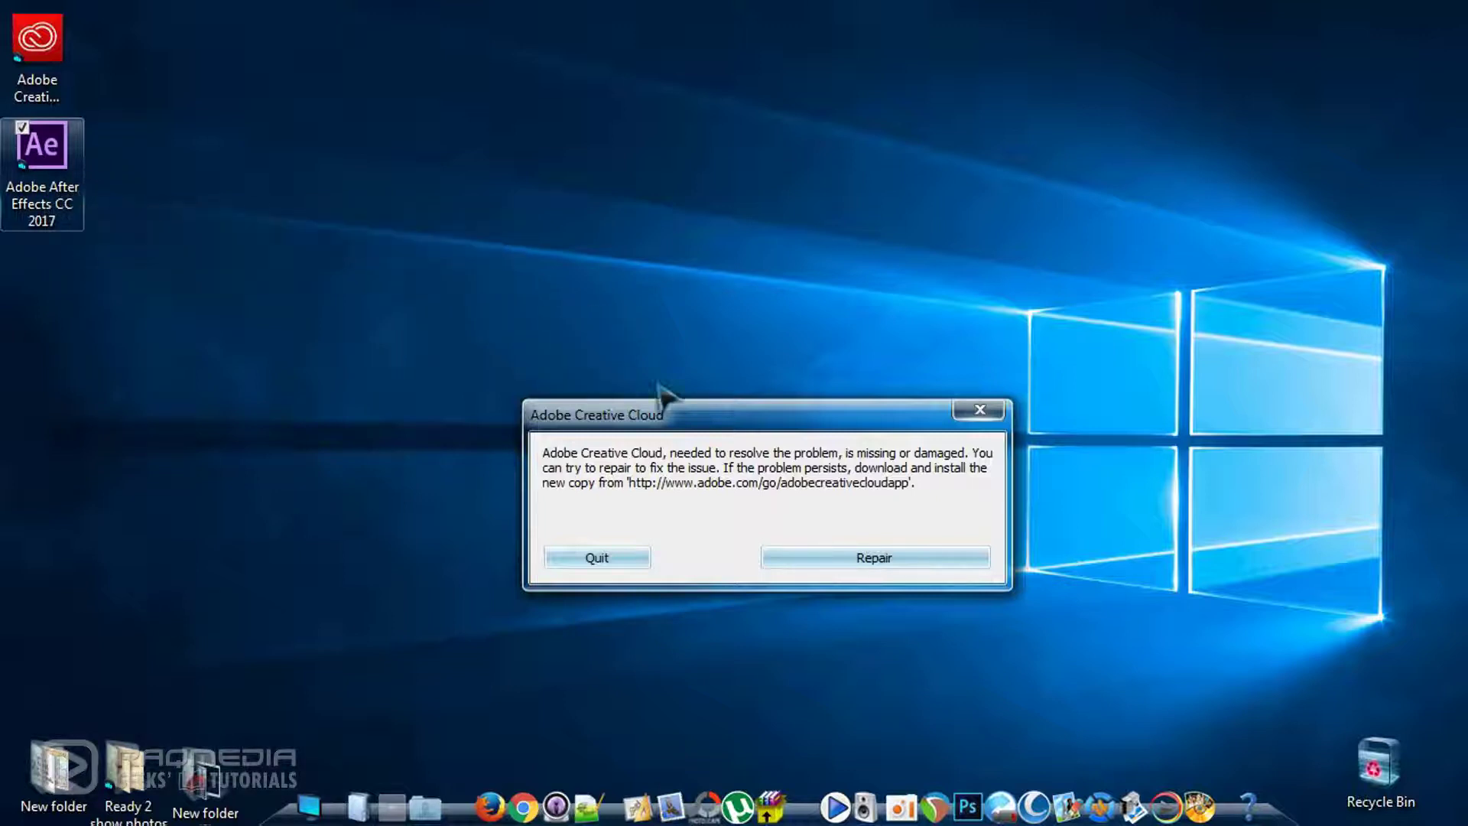
- Reposition the Creative Cloud error dialog and briefly select, then deselect, the After Effects shortcut
{"action": "left_click_drag", "start_coordinate": [740, 417], "coordinate": [723, 321]}
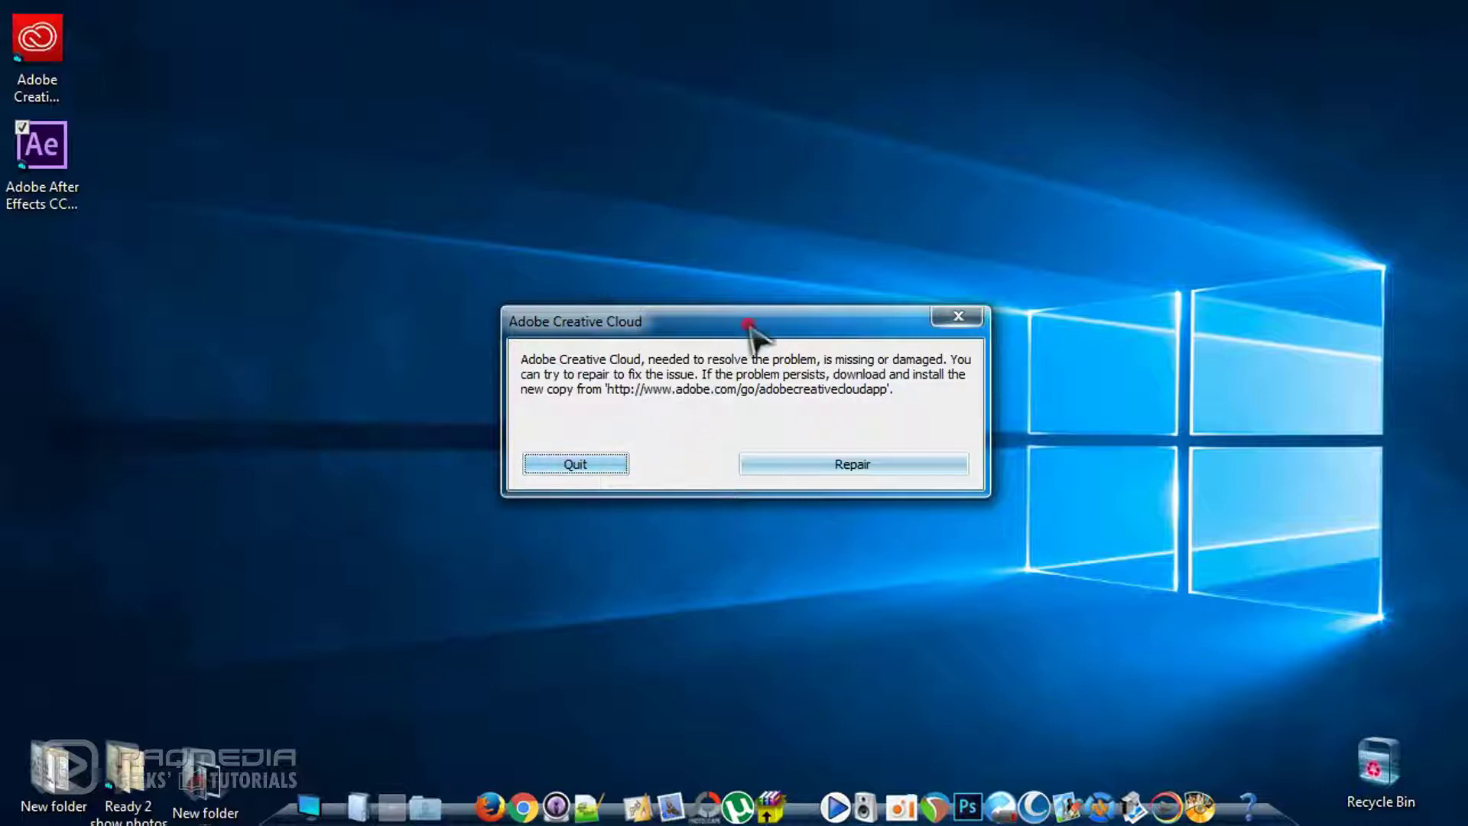
{"action": "mouse_move", "coordinate": [750, 325]}
{"action": "left_mouse_down"}
{"action": "mouse_move", "coordinate": [872, 272]}
{"action": "mouse_move", "coordinate": [784, 285]}
{"action": "mouse_move", "coordinate": [760, 374]}
{"action": "mouse_move", "coordinate": [784, 248]}
{"action": "mouse_move", "coordinate": [720, 272]}
{"action": "mouse_move", "coordinate": [734, 311]}
{"action": "mouse_move", "coordinate": [772, 331]}
{"action": "mouse_move", "coordinate": [751, 339]}
{"action": "left_mouse_up"}
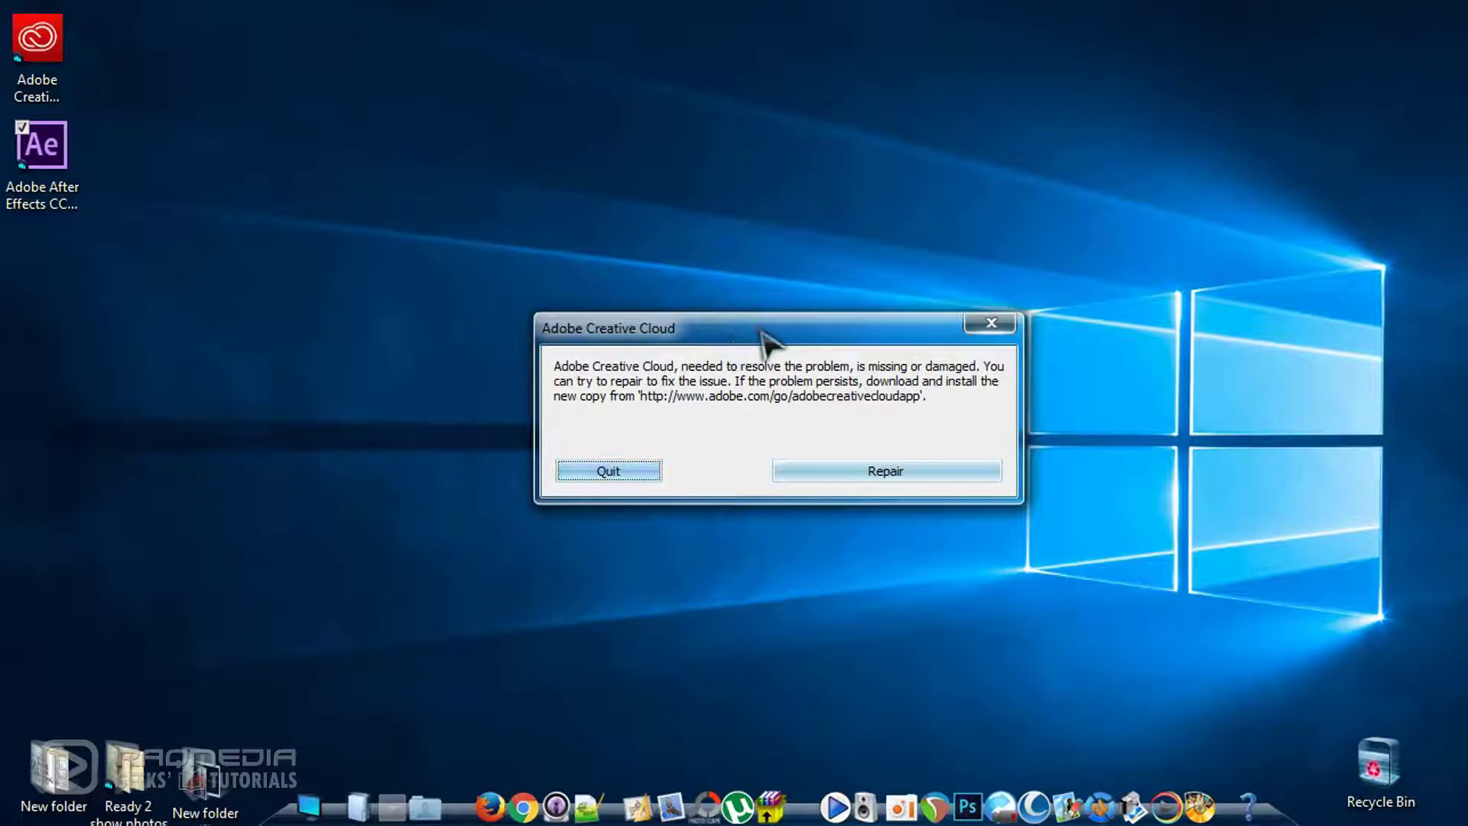
{"action": "mouse_move", "coordinate": [760, 332]}
{"action": "left_mouse_down"}
{"action": "mouse_move", "coordinate": [741, 367]}
{"action": "mouse_move", "coordinate": [789, 410]}
{"action": "mouse_move", "coordinate": [756, 390]}
{"action": "mouse_move", "coordinate": [779, 354]}
{"action": "left_mouse_up"}
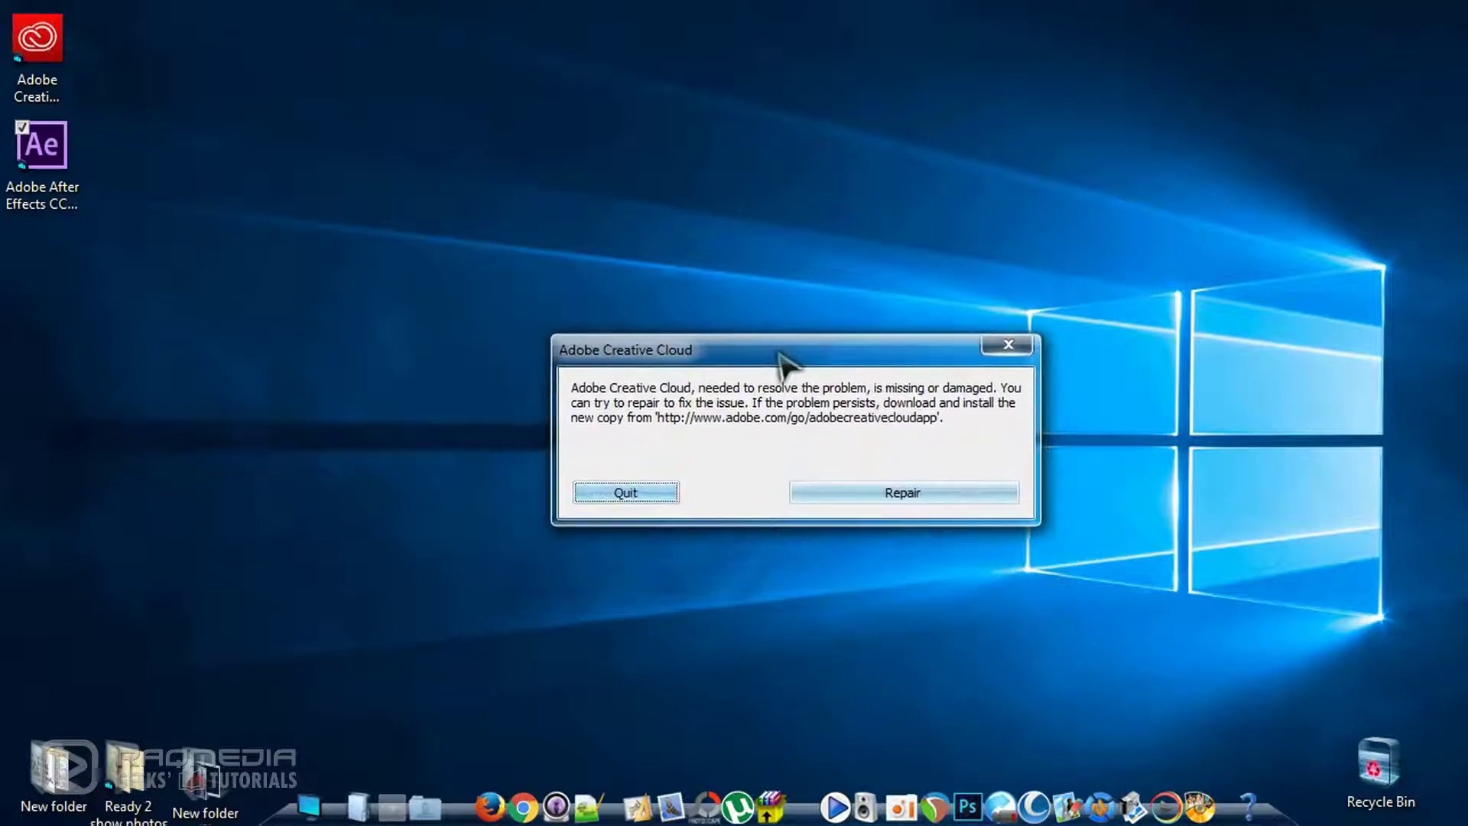
{"action": "left_click", "coordinate": [75, 138]}
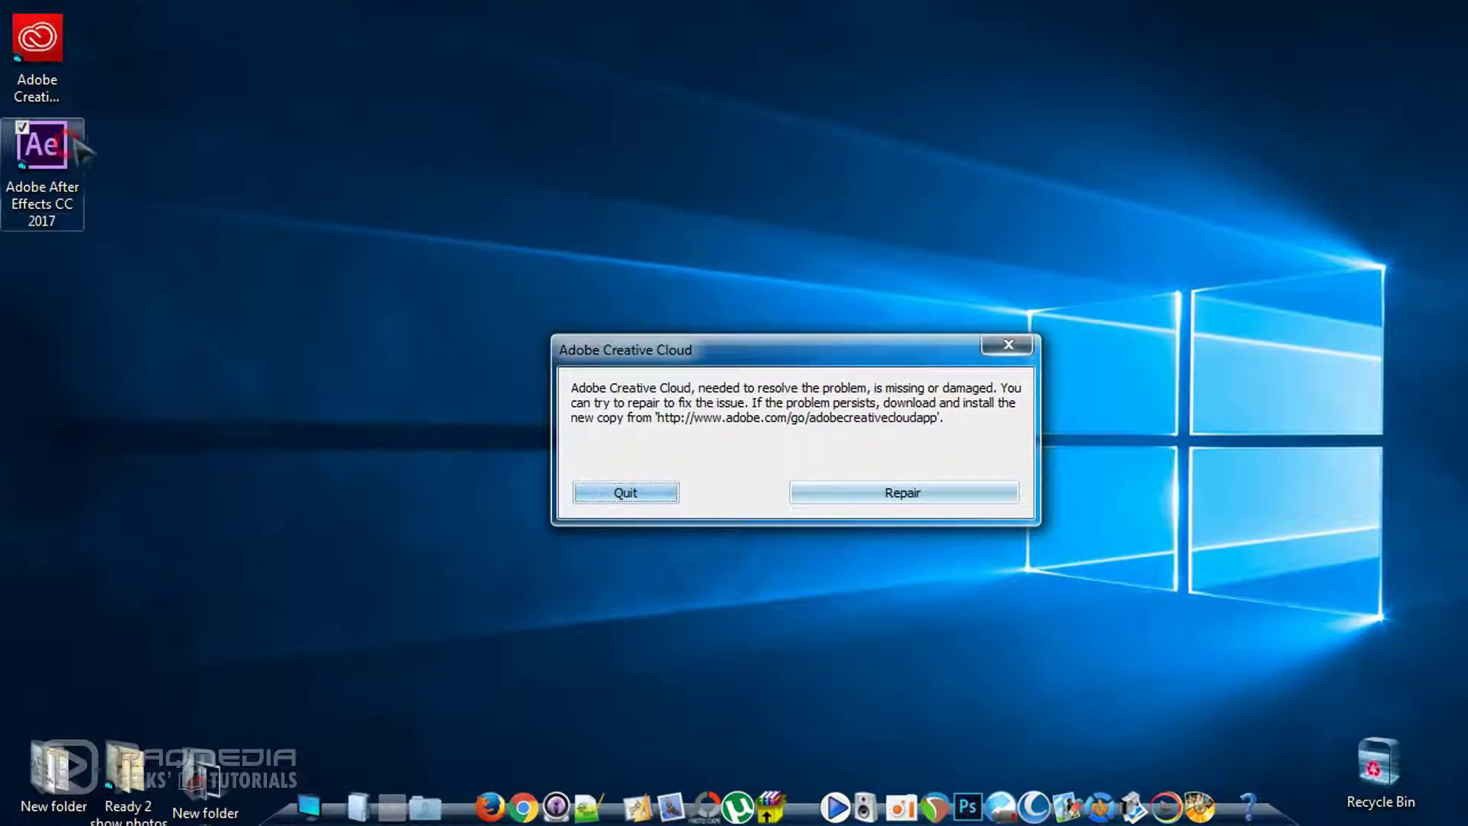
{"action": "left_click", "coordinate": [104, 92]}
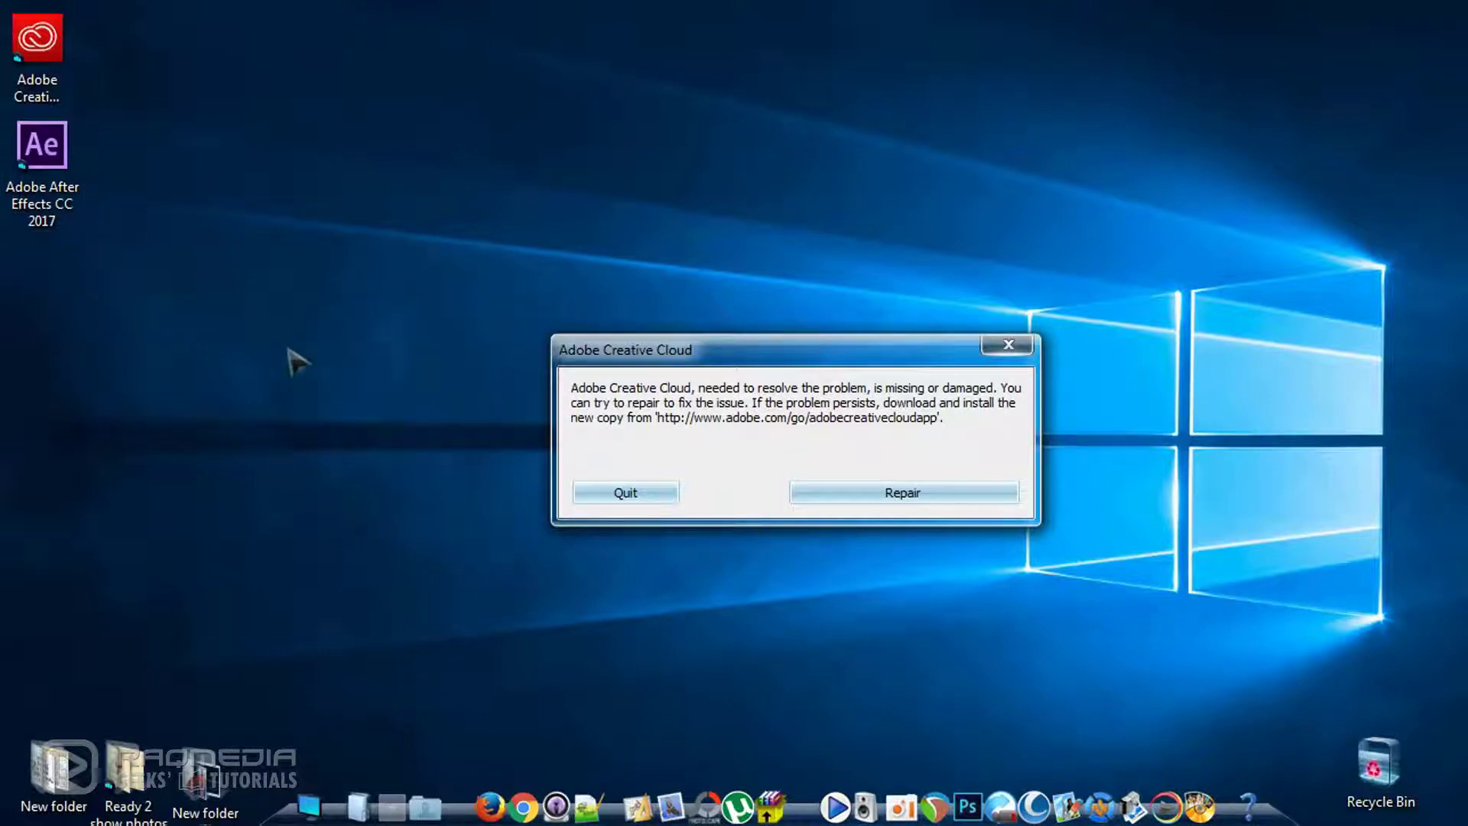
{"action": "left_click_drag", "start_coordinate": [772, 342], "coordinate": [768, 336]}
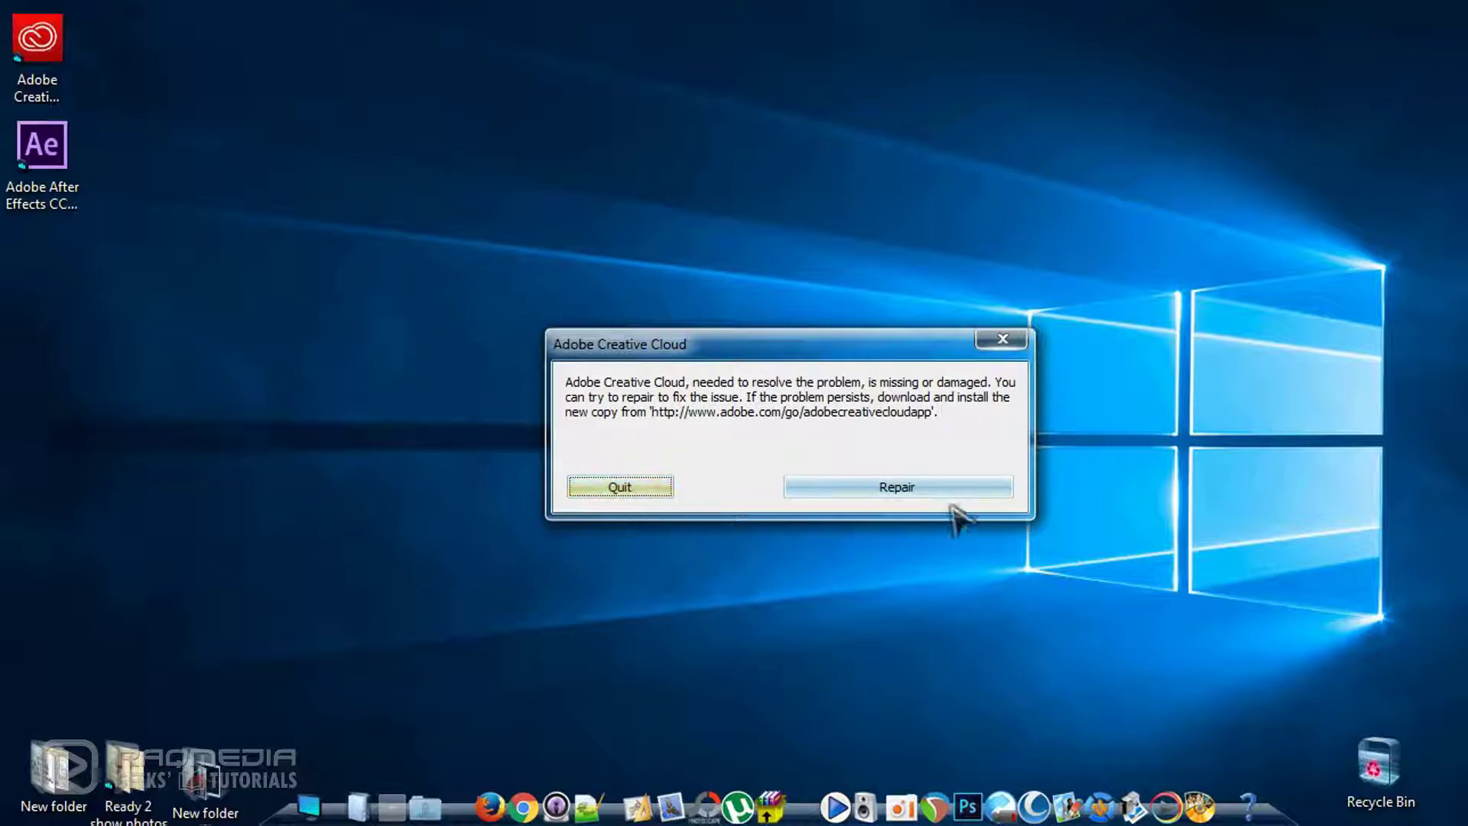
- Start the Creative Cloud repair, then try closing the installer stuck at 2%
{"action": "left_click", "coordinate": [896, 489]}
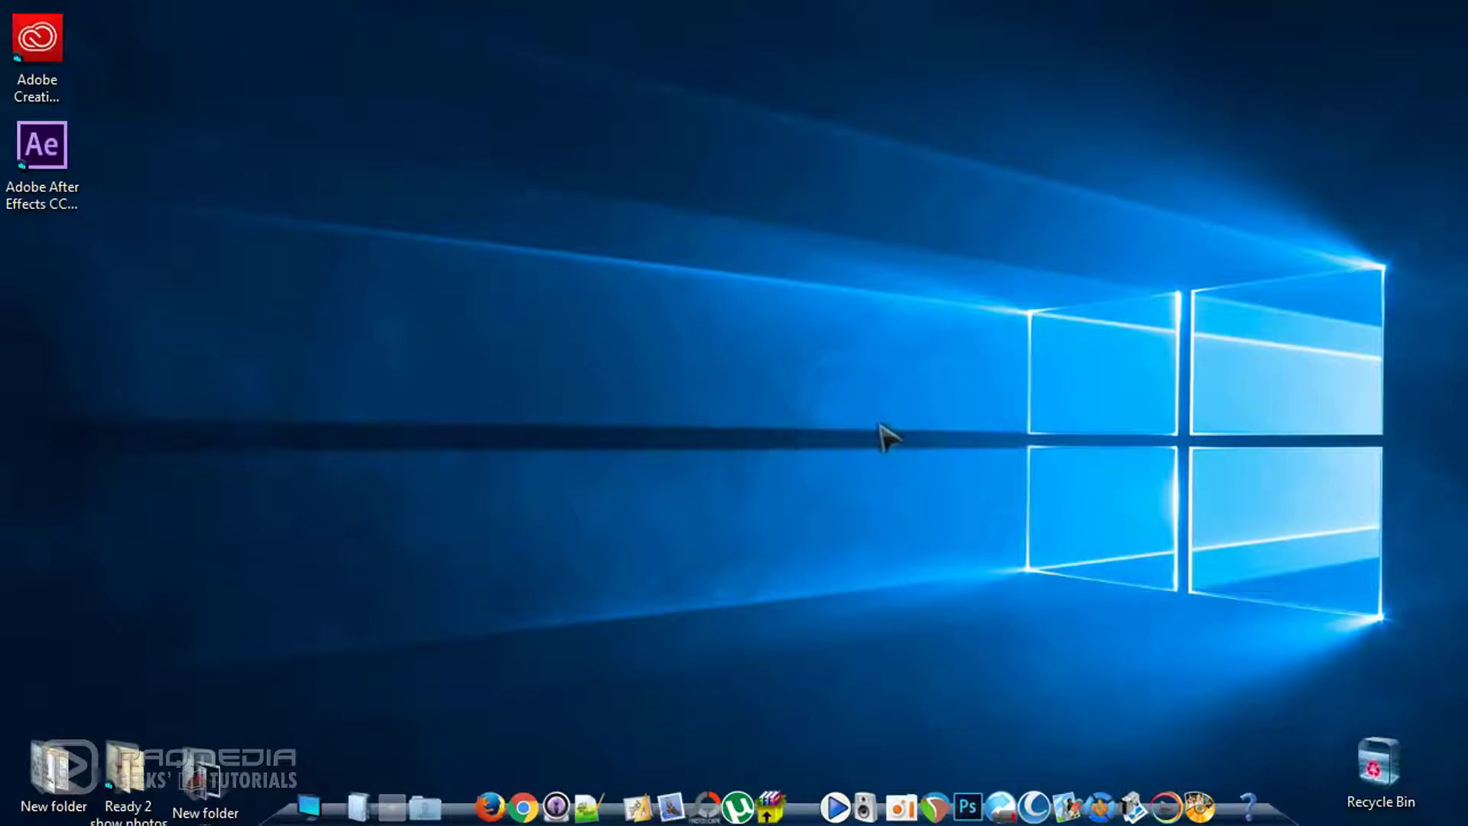
{"action": "left_click_drag", "start_coordinate": [378, 623], "coordinate": [1154, 222]}
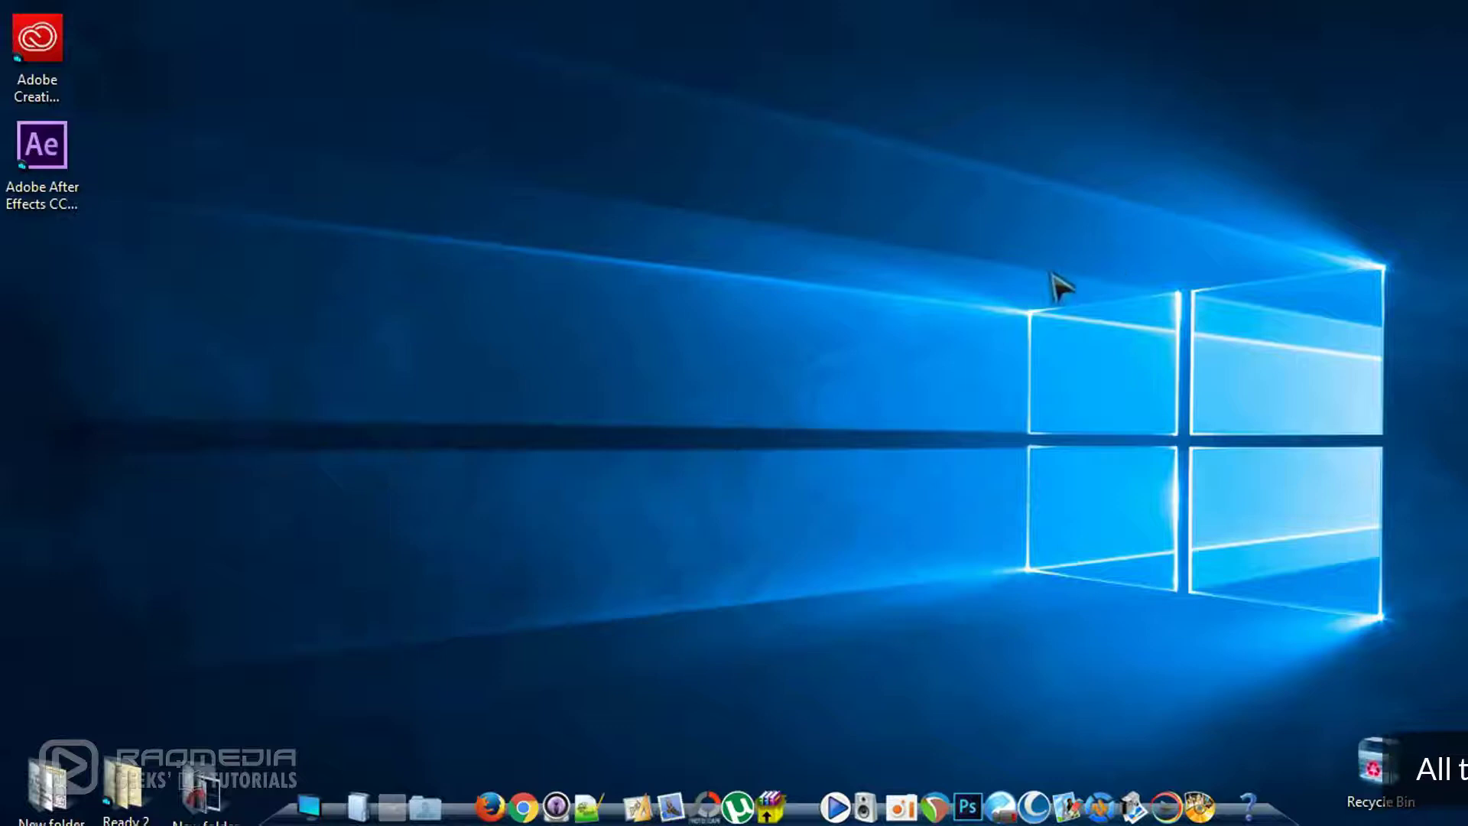
{"action": "left_click_drag", "start_coordinate": [1050, 272], "coordinate": [362, 632]}
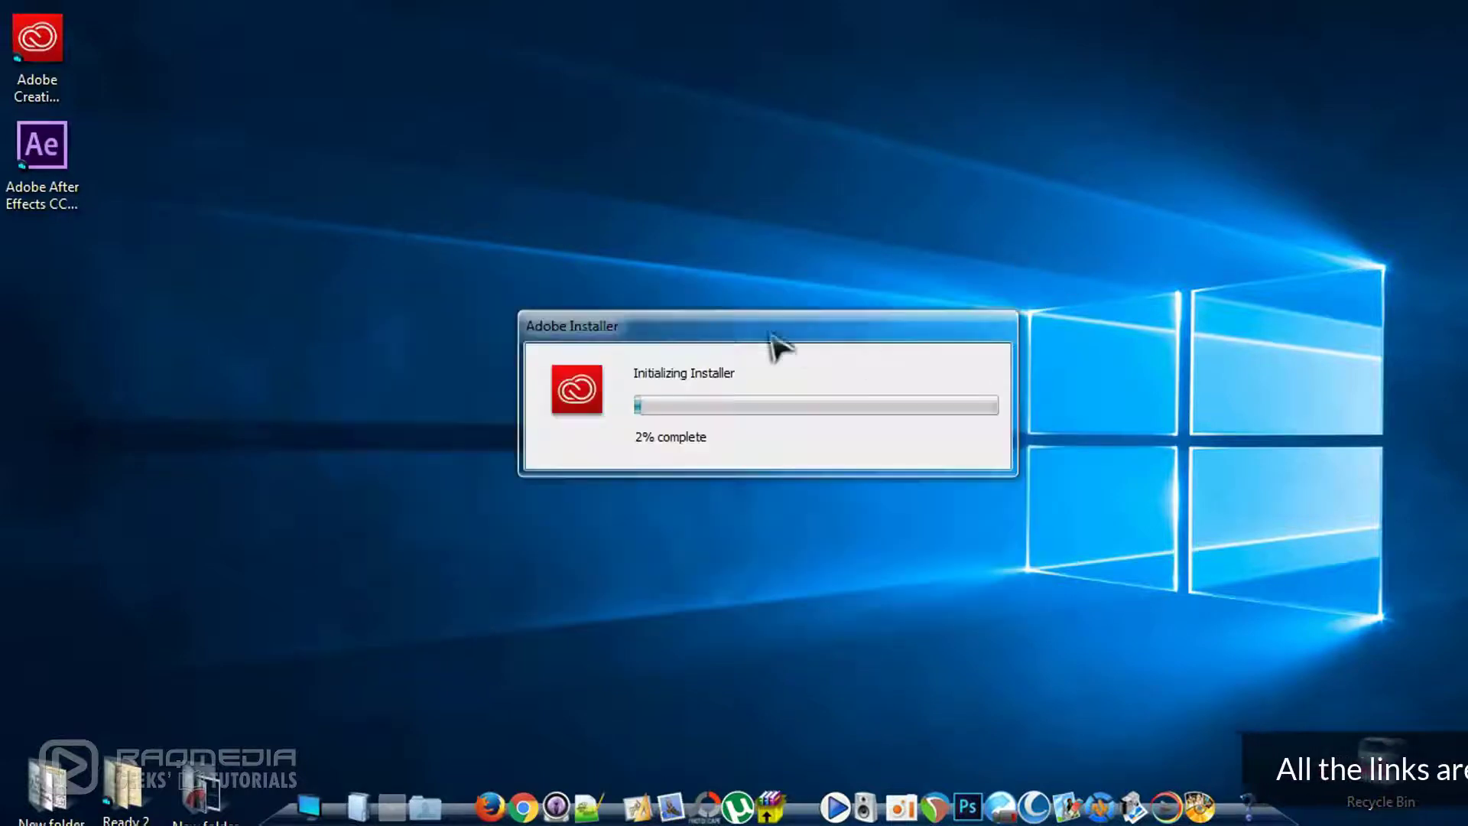
{"action": "left_click_drag", "start_coordinate": [770, 332], "coordinate": [620, 376]}
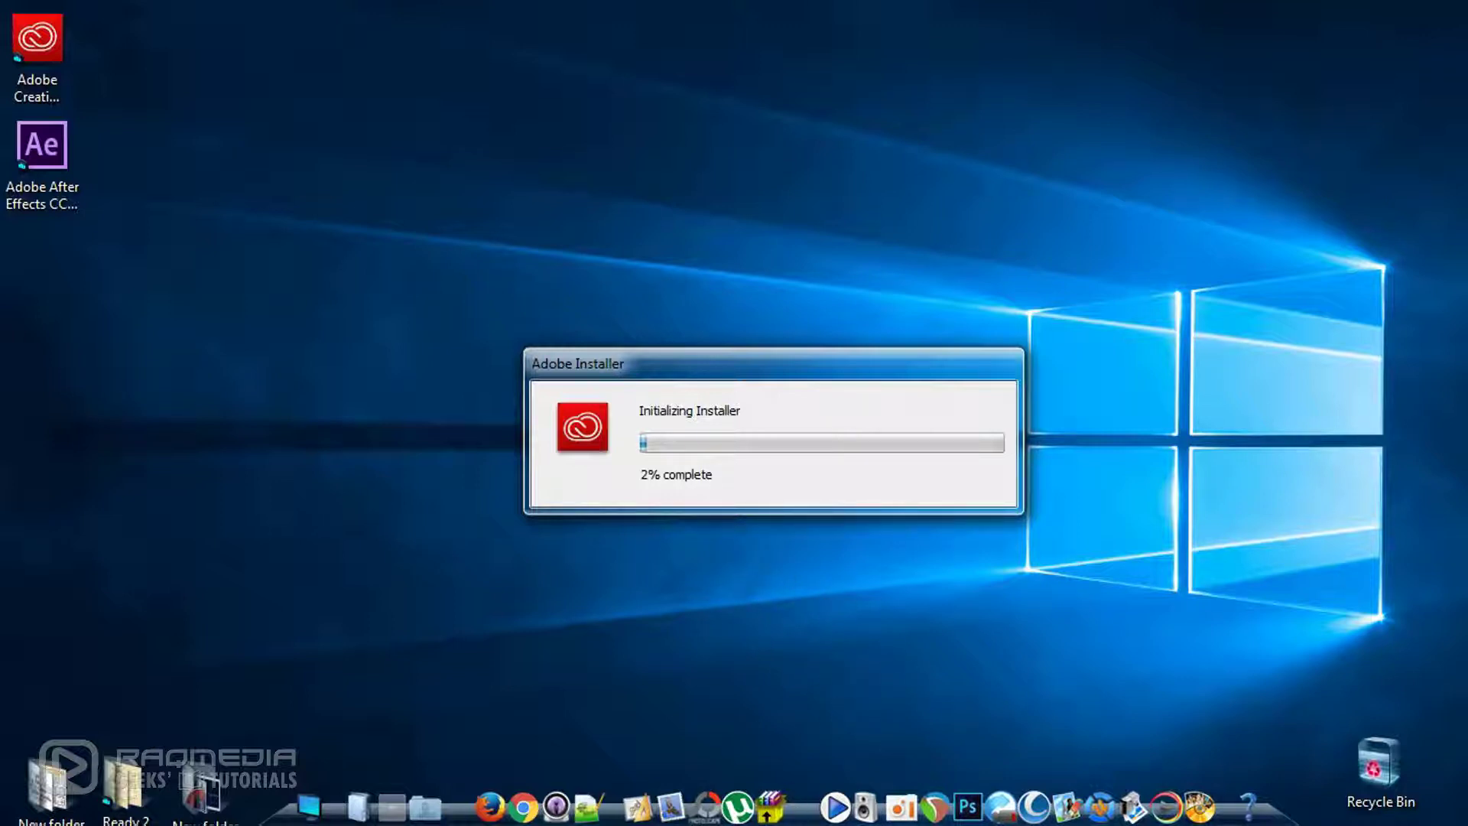
{"action": "mouse_move", "coordinate": [736, 807]}
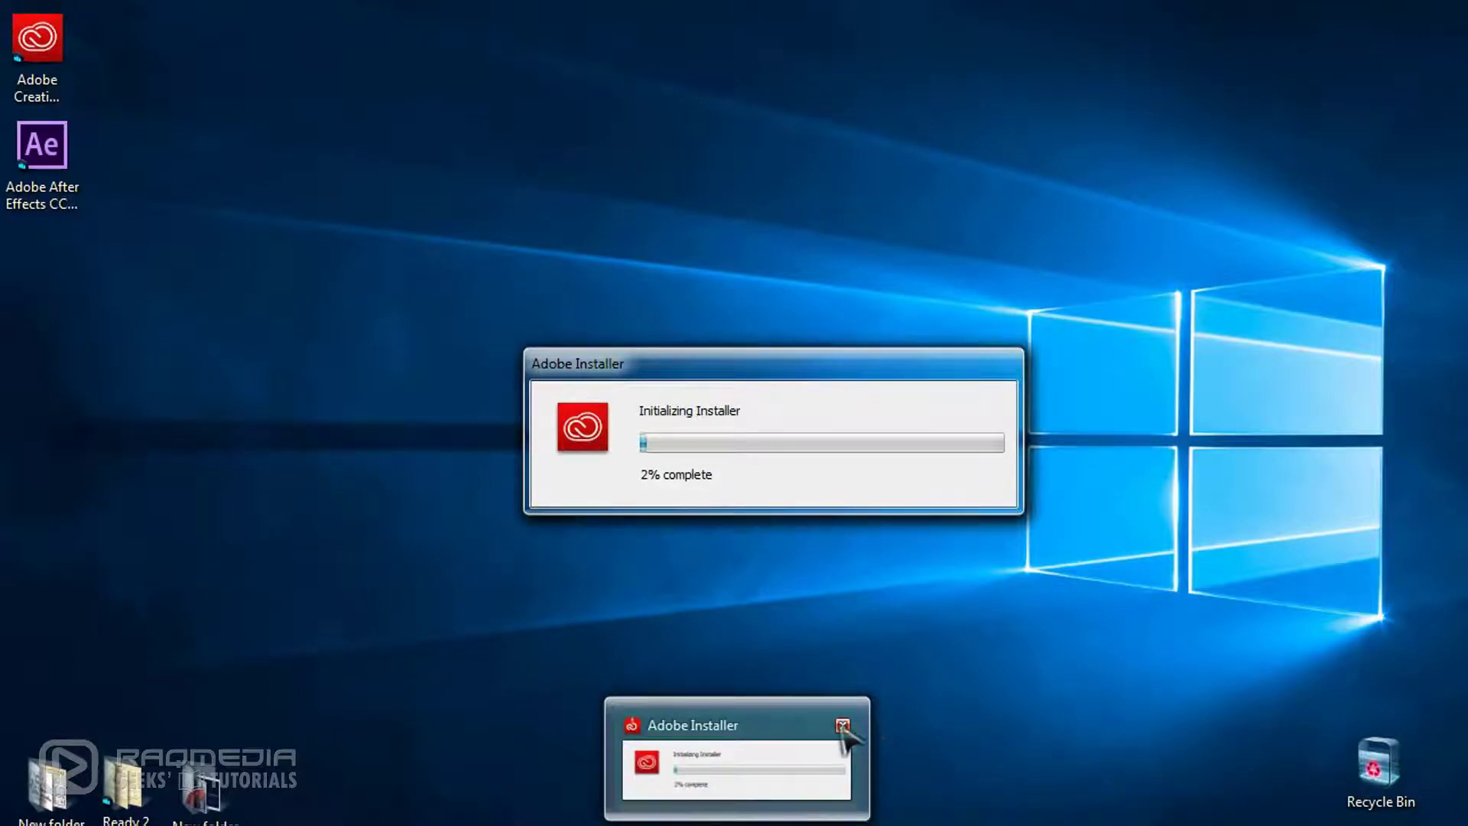
{"action": "left_click", "coordinate": [842, 726]}
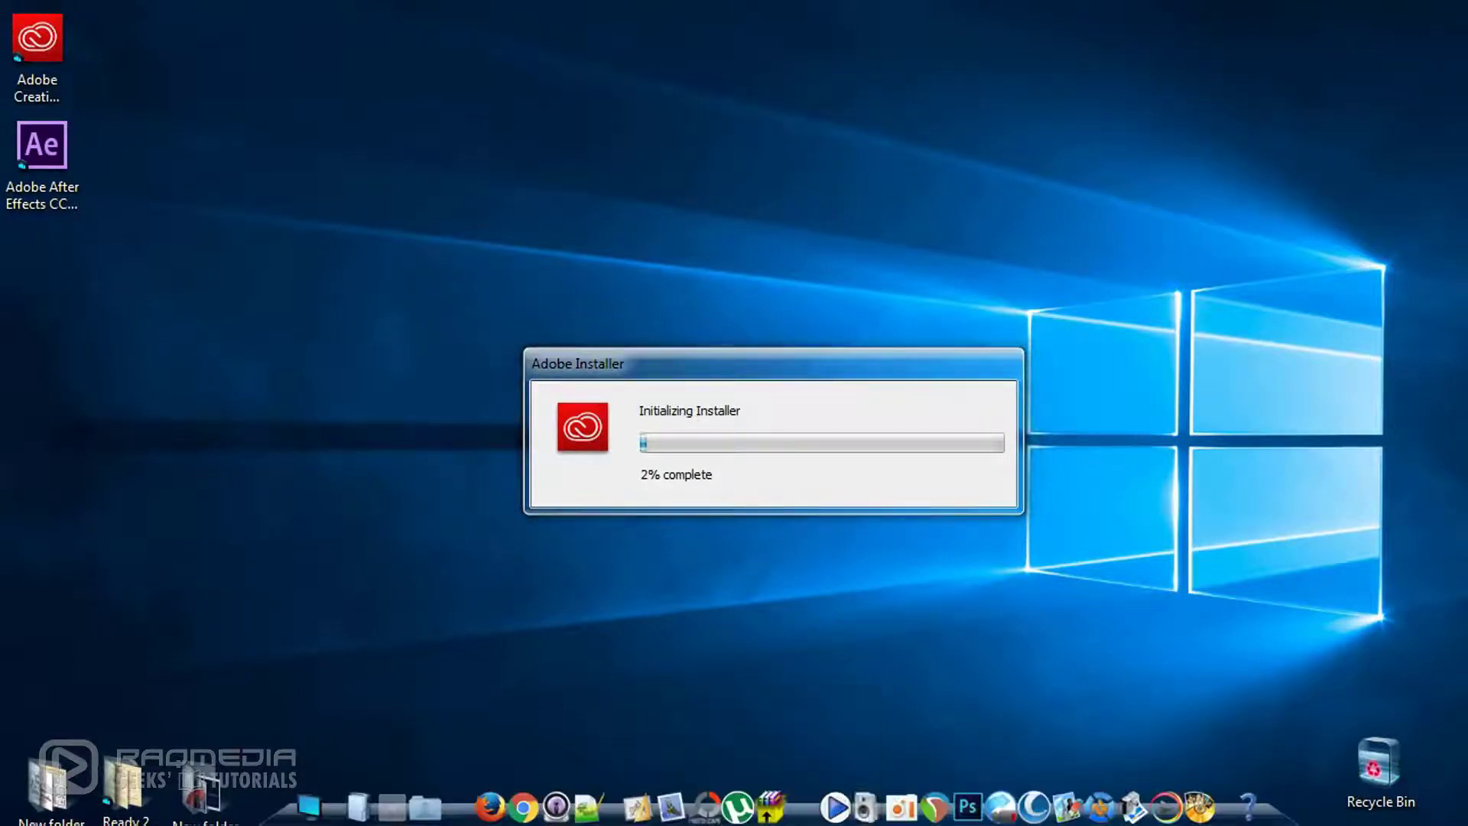
- Open Task Manager and end the Adobe Installer task
{"action": "right_click", "coordinate": [848, 809]}
{"action": "left_click", "coordinate": [940, 785]}
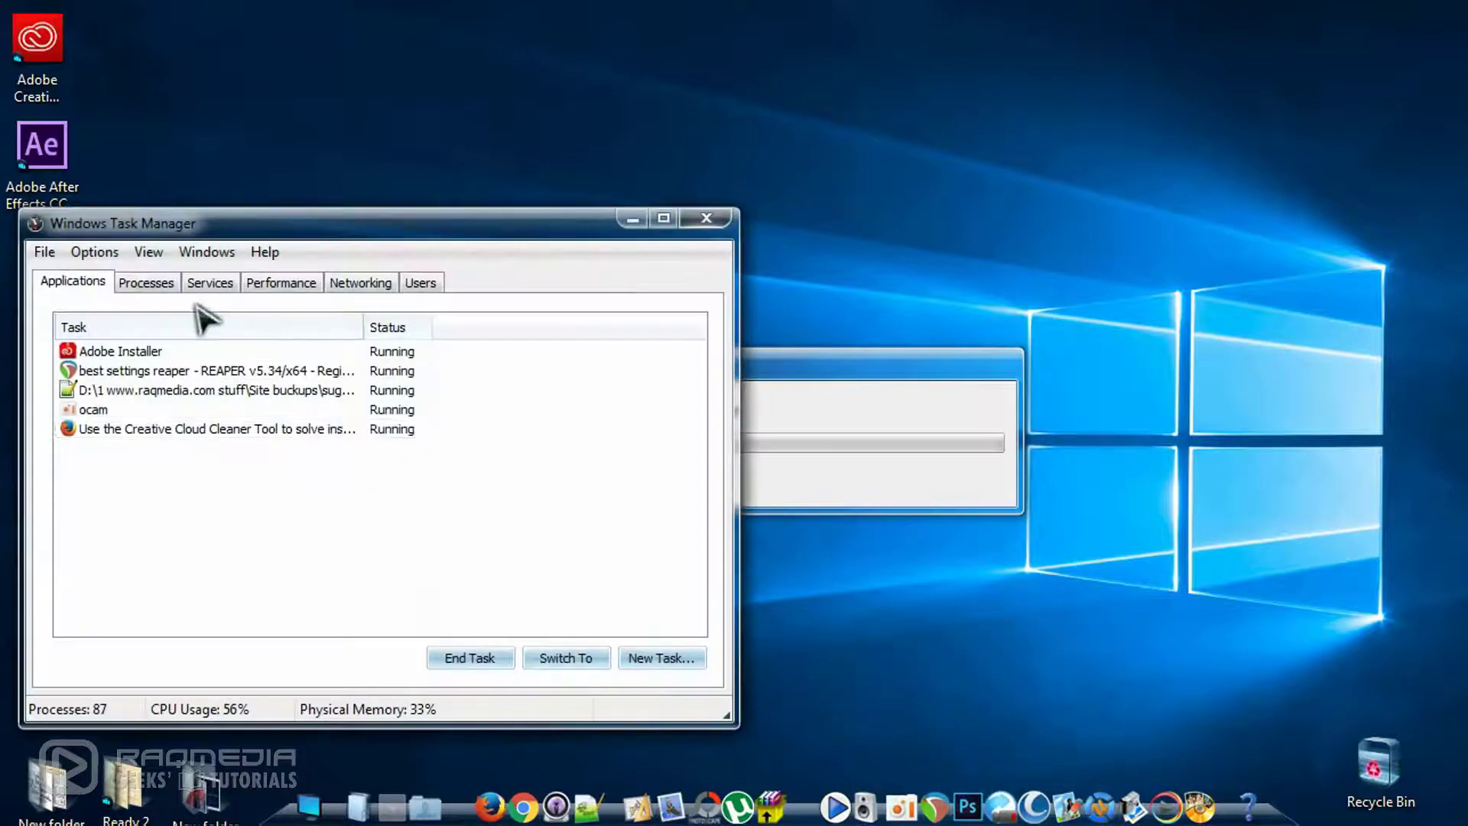
{"action": "left_click", "coordinate": [137, 352]}
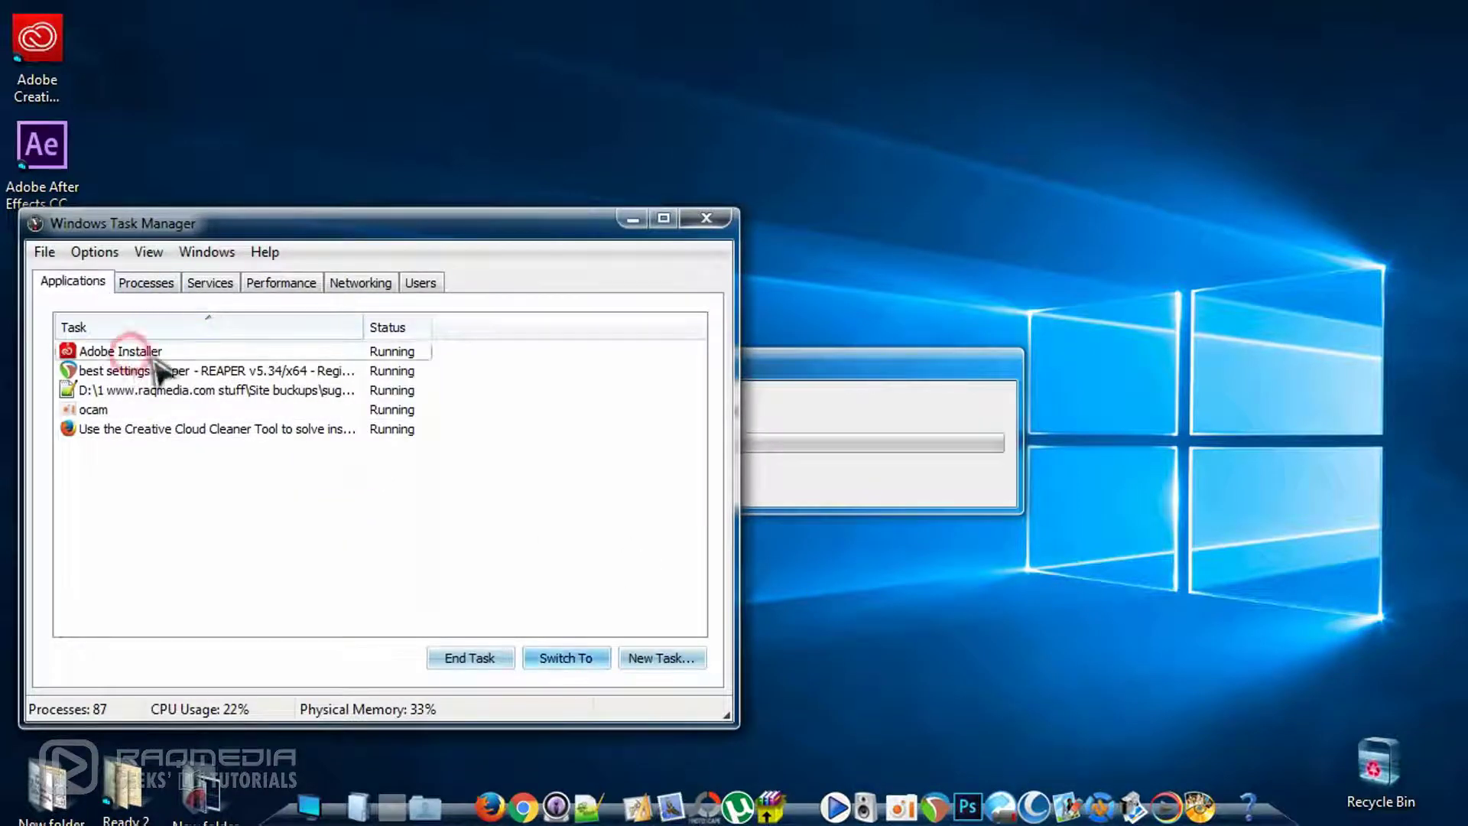
{"action": "left_click", "coordinate": [493, 656]}
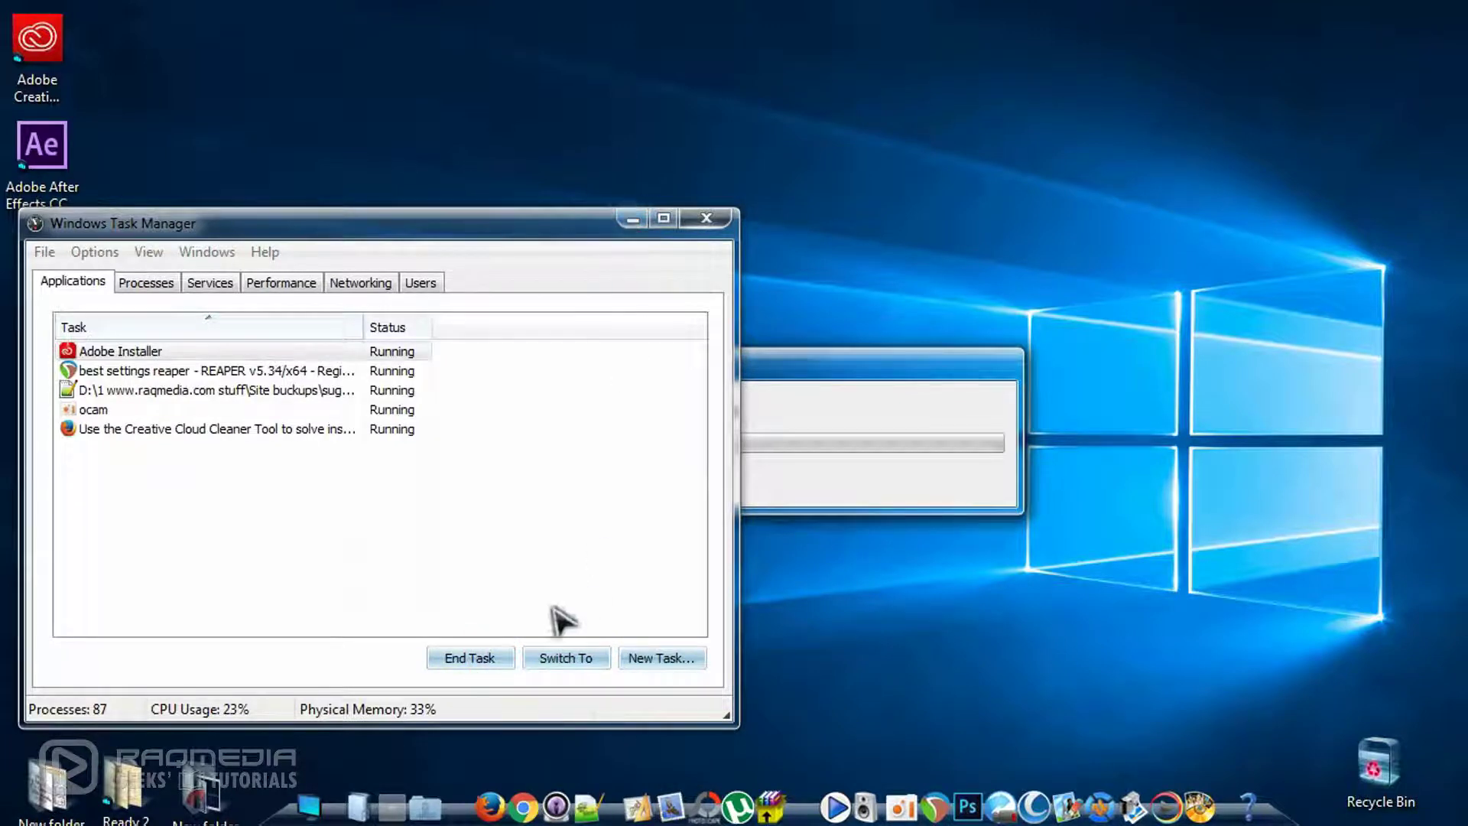
{"action": "left_click", "coordinate": [481, 657]}
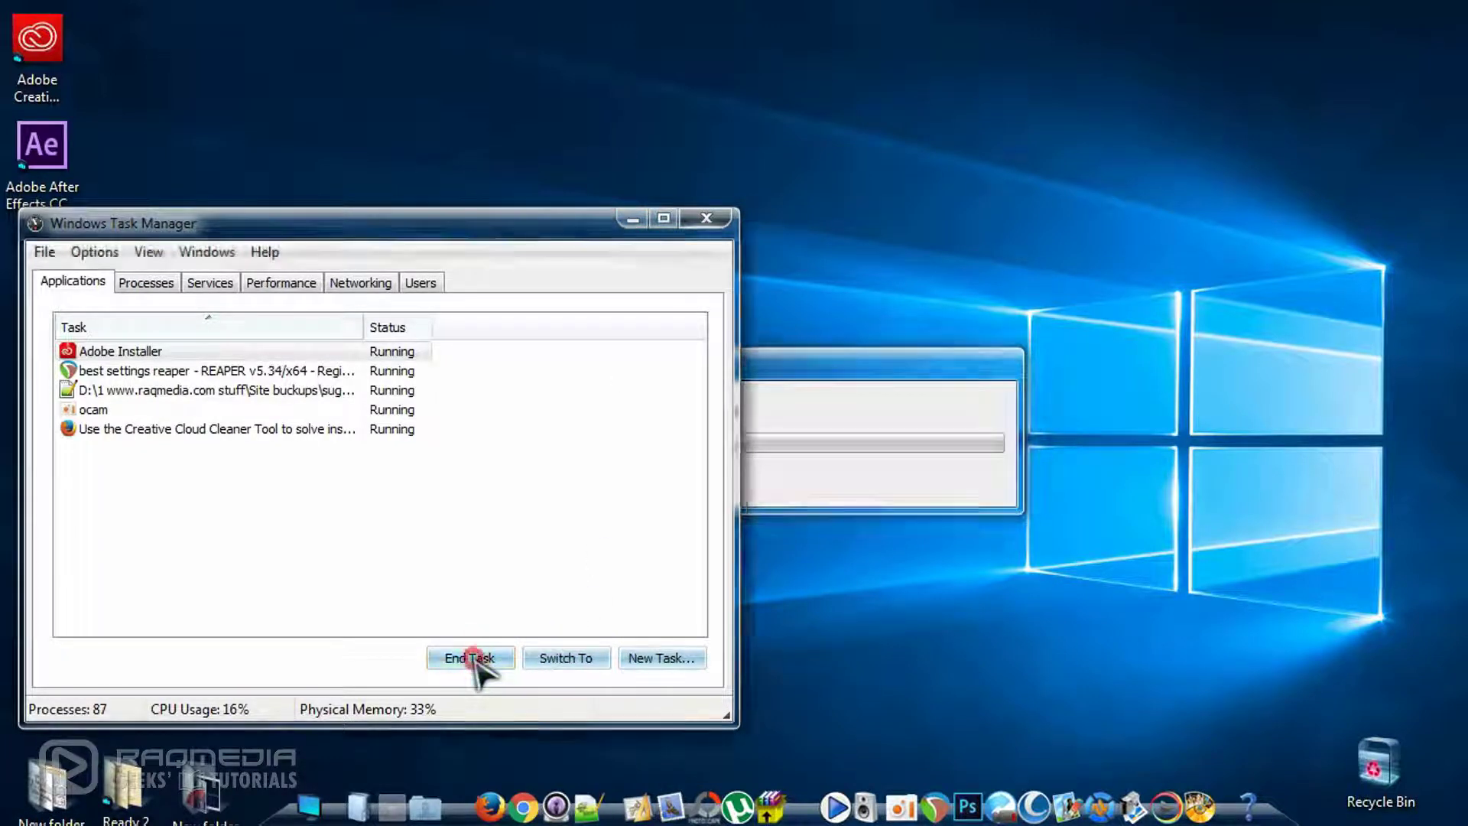
- Dismiss the end-program warning and bring the 'Are you sure you want to quit?' prompt into view
{"action": "left_click", "coordinate": [633, 219]}
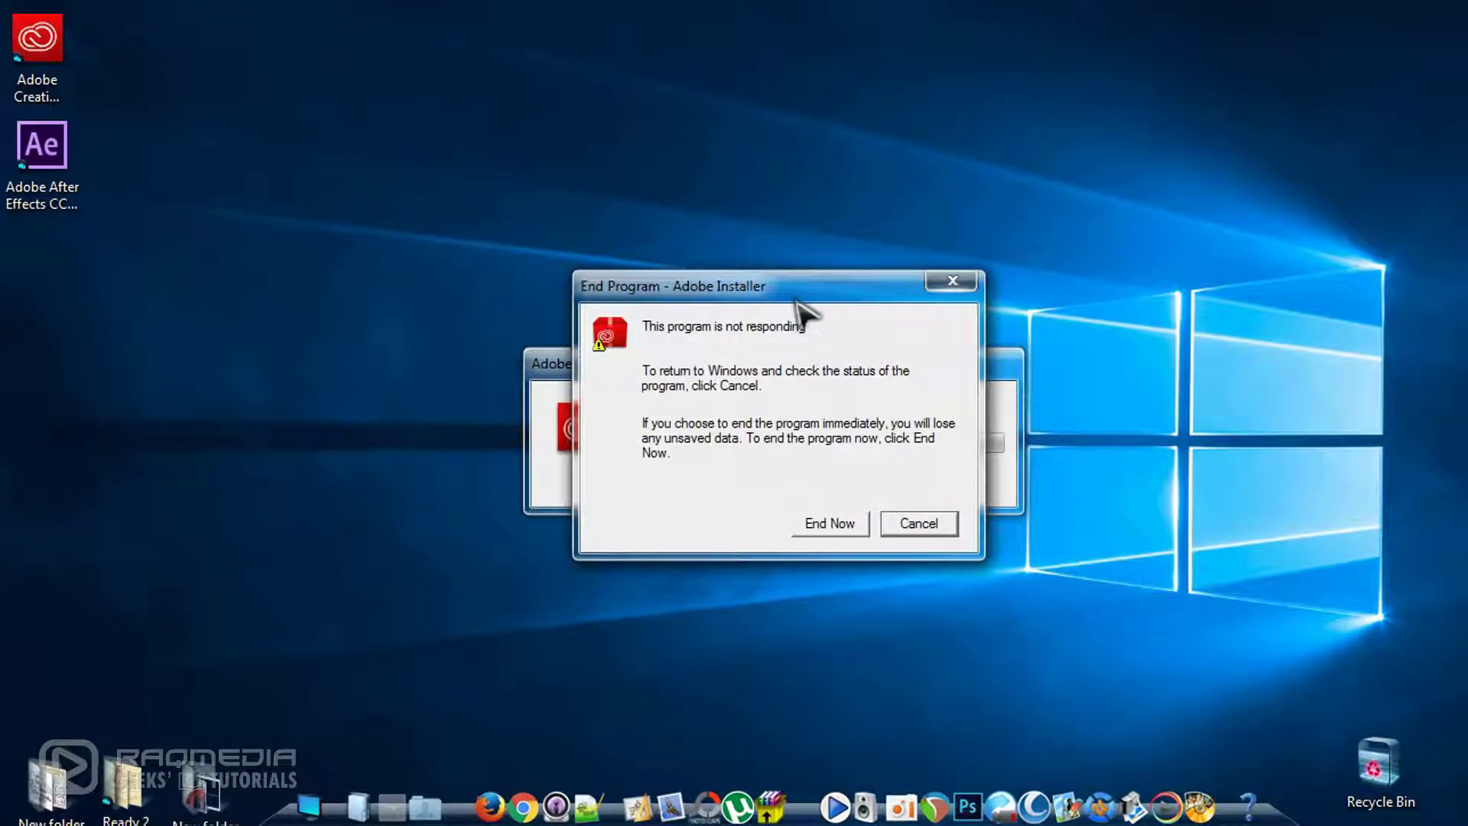
{"action": "left_click_drag", "start_coordinate": [795, 302], "coordinate": [431, 375]}
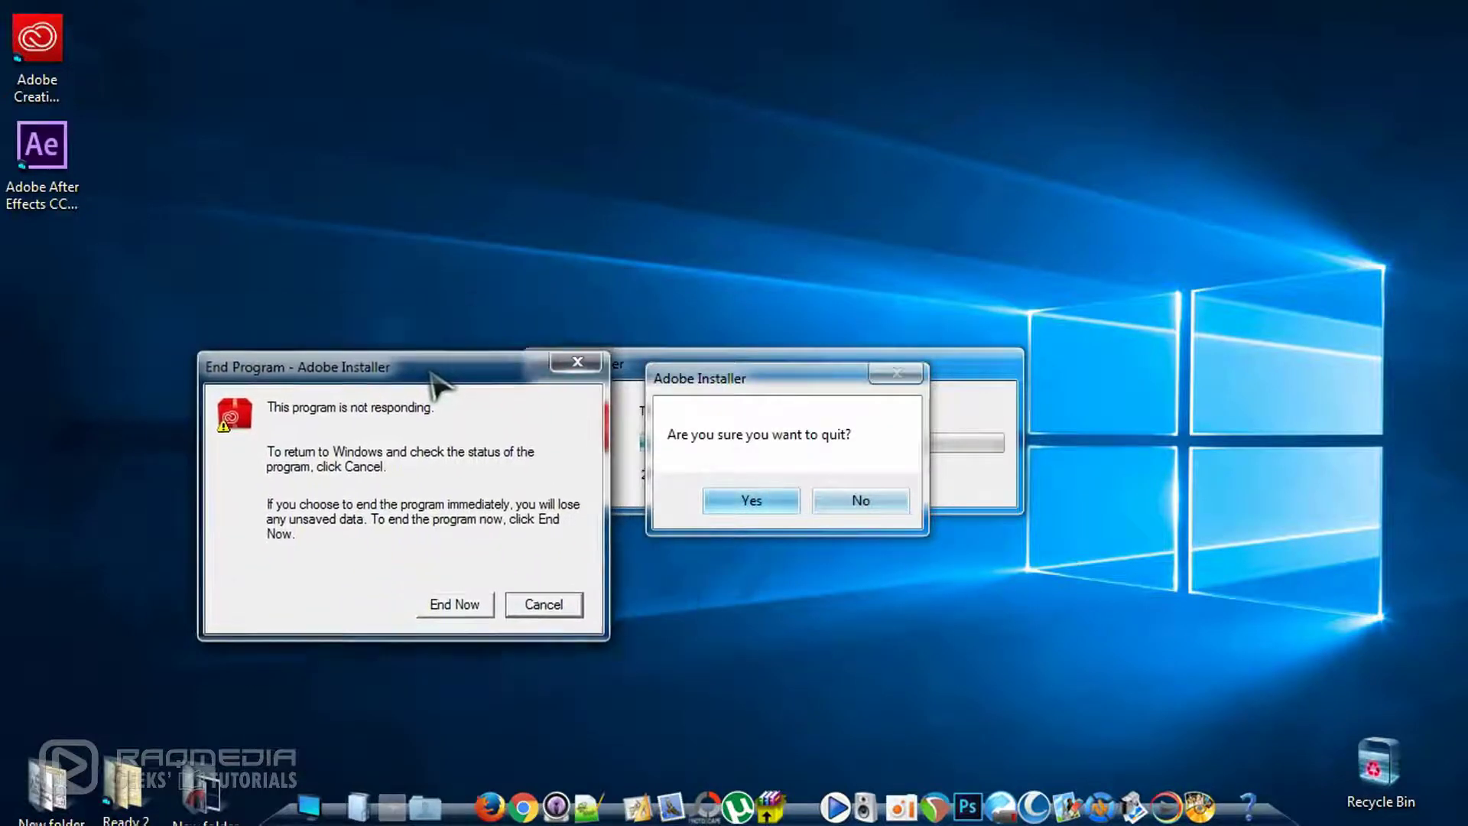
{"action": "left_click", "coordinate": [862, 526]}
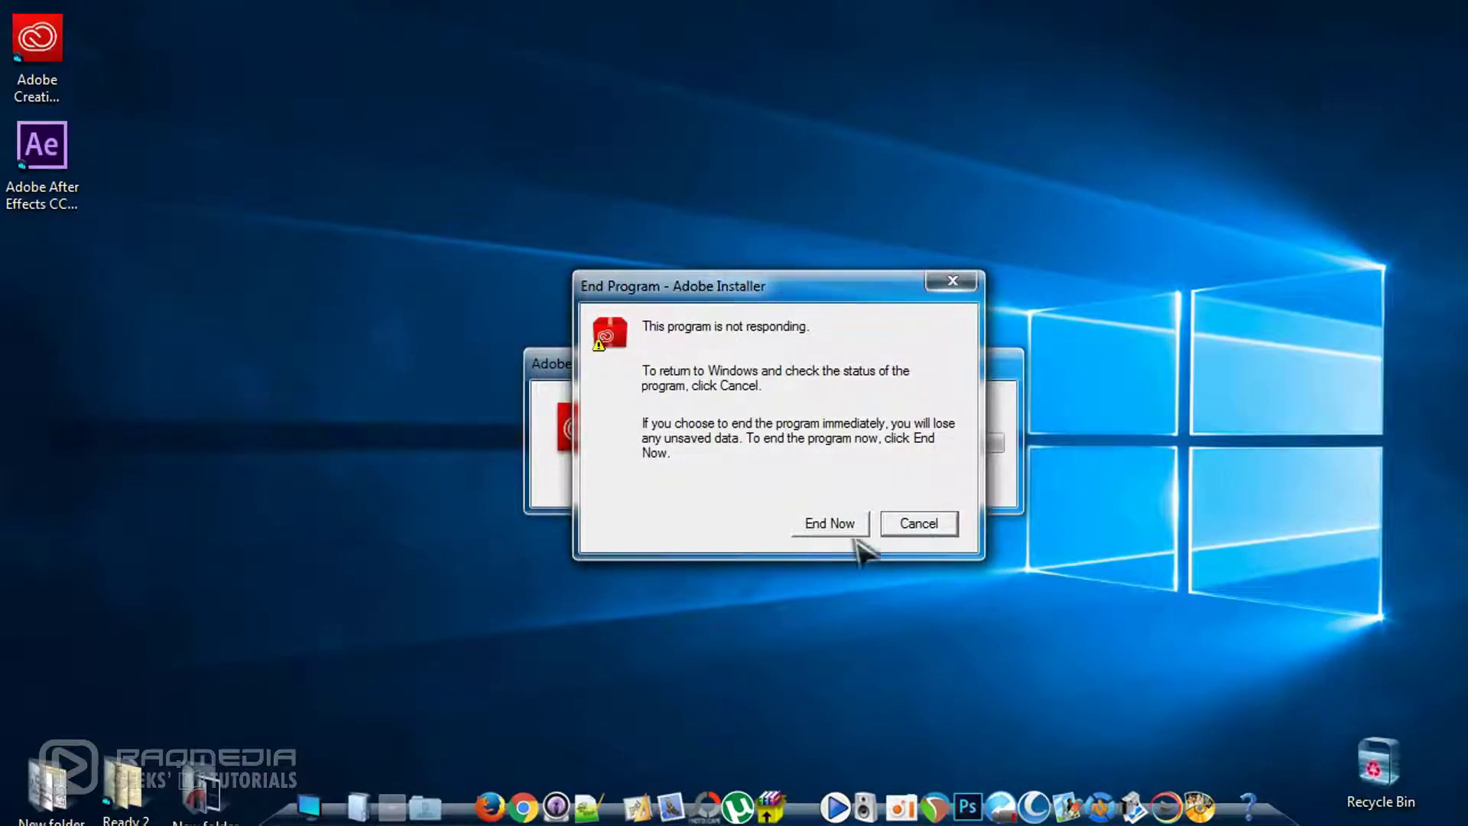
{"action": "left_click_drag", "start_coordinate": [842, 304], "coordinate": [483, 382]}
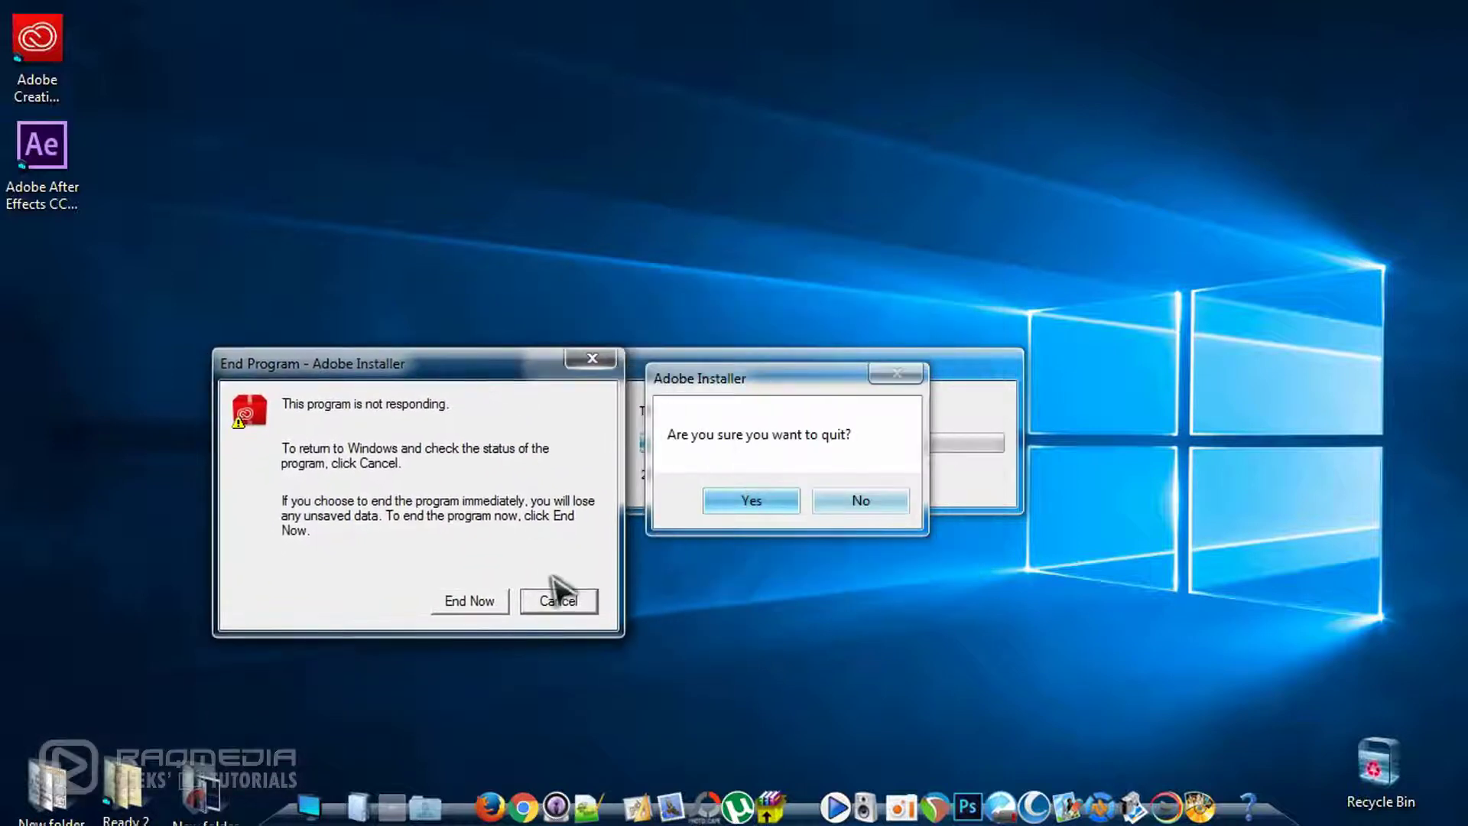
{"action": "left_click", "coordinate": [580, 608]}
{"action": "left_click_drag", "start_coordinate": [787, 393], "coordinate": [781, 515]}
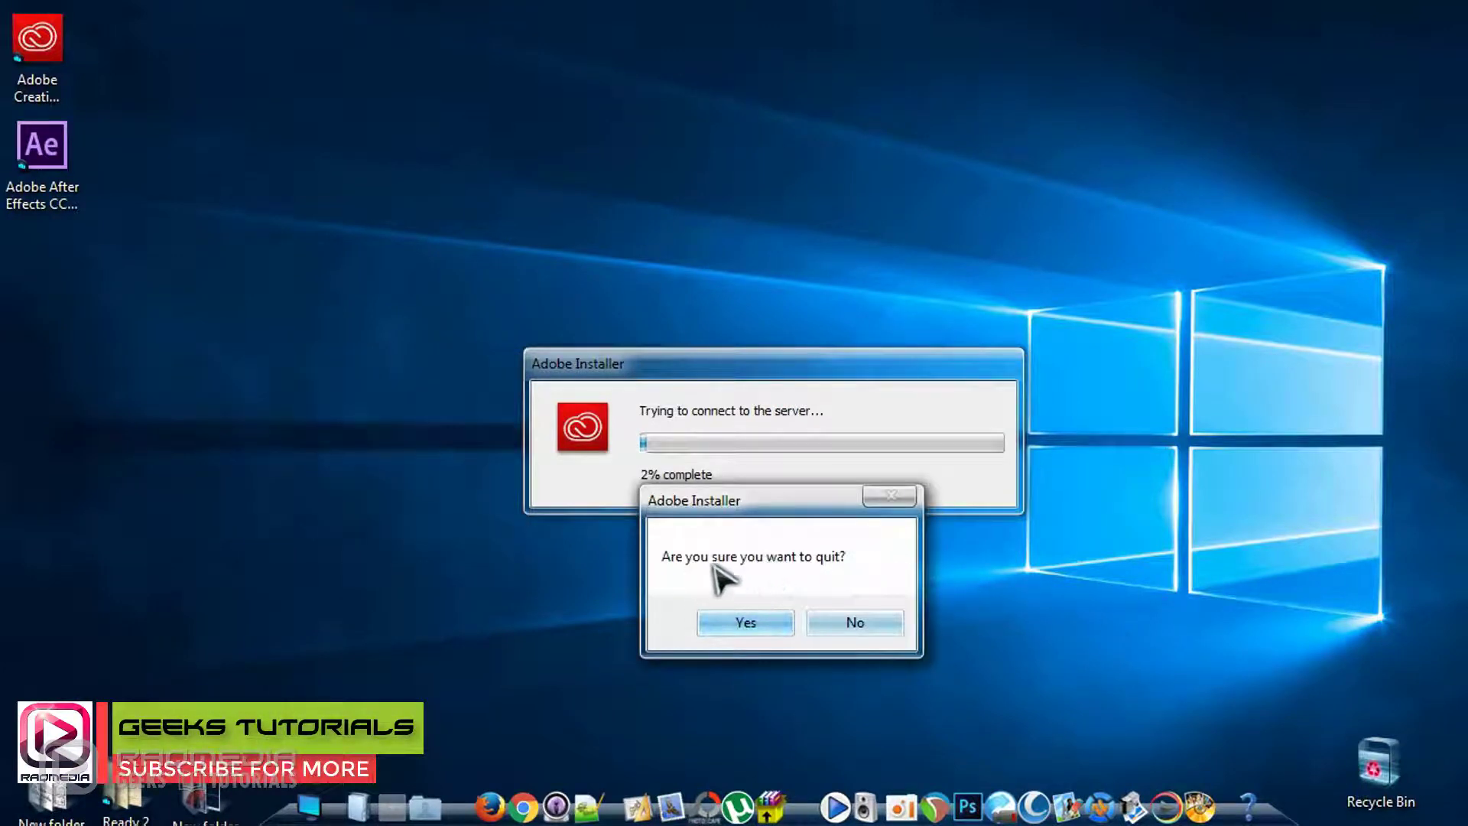
- Quit Adobe Installer and select Adobe Creative Cloud 4.0.1.188 in Control Panel's installed programs
{"action": "left_click", "coordinate": [785, 634]}
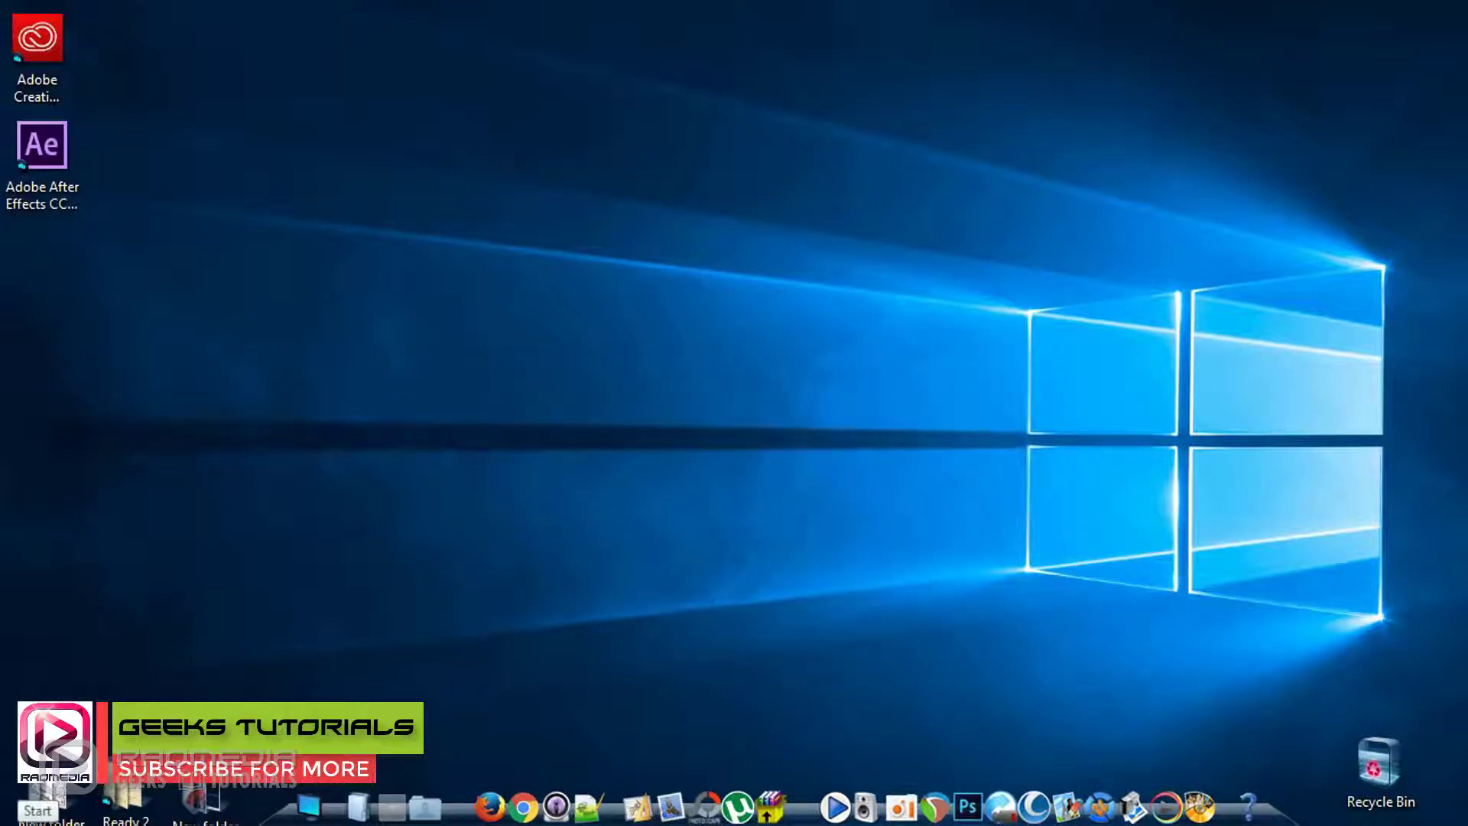
{"action": "left_click", "coordinate": [31, 807]}
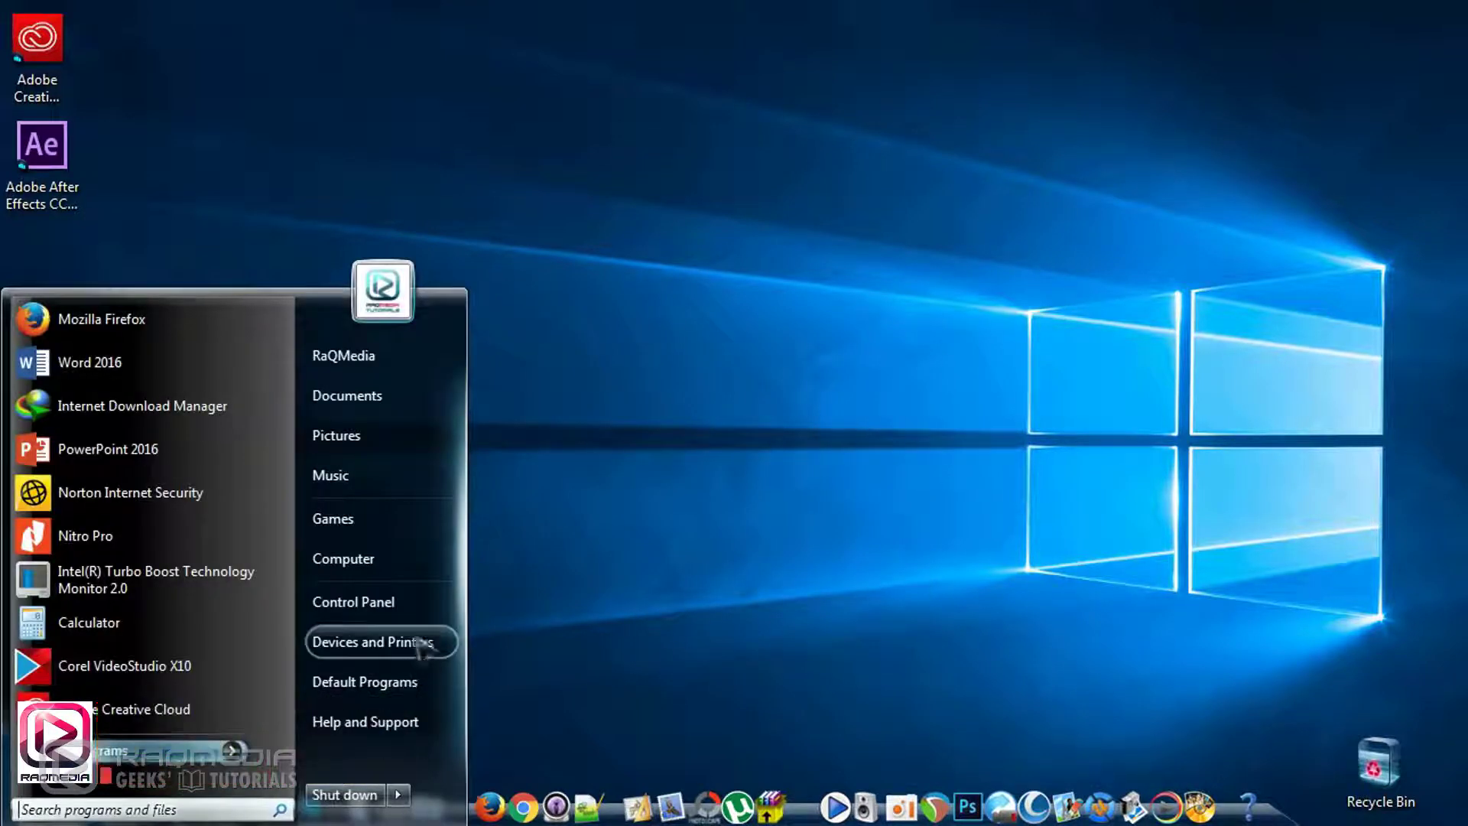
{"action": "left_click", "coordinate": [393, 601]}
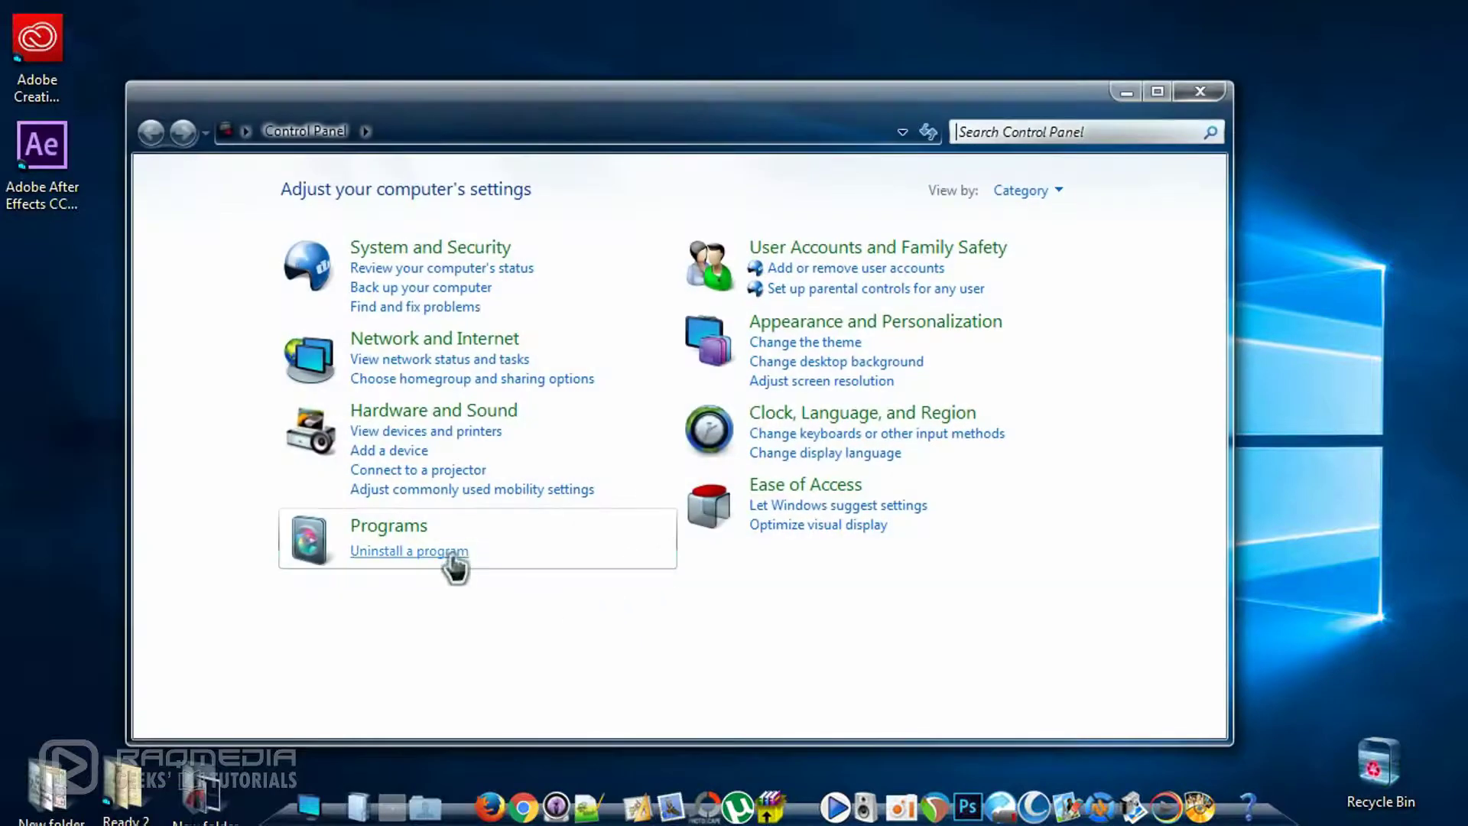
{"action": "left_click", "coordinate": [447, 554]}
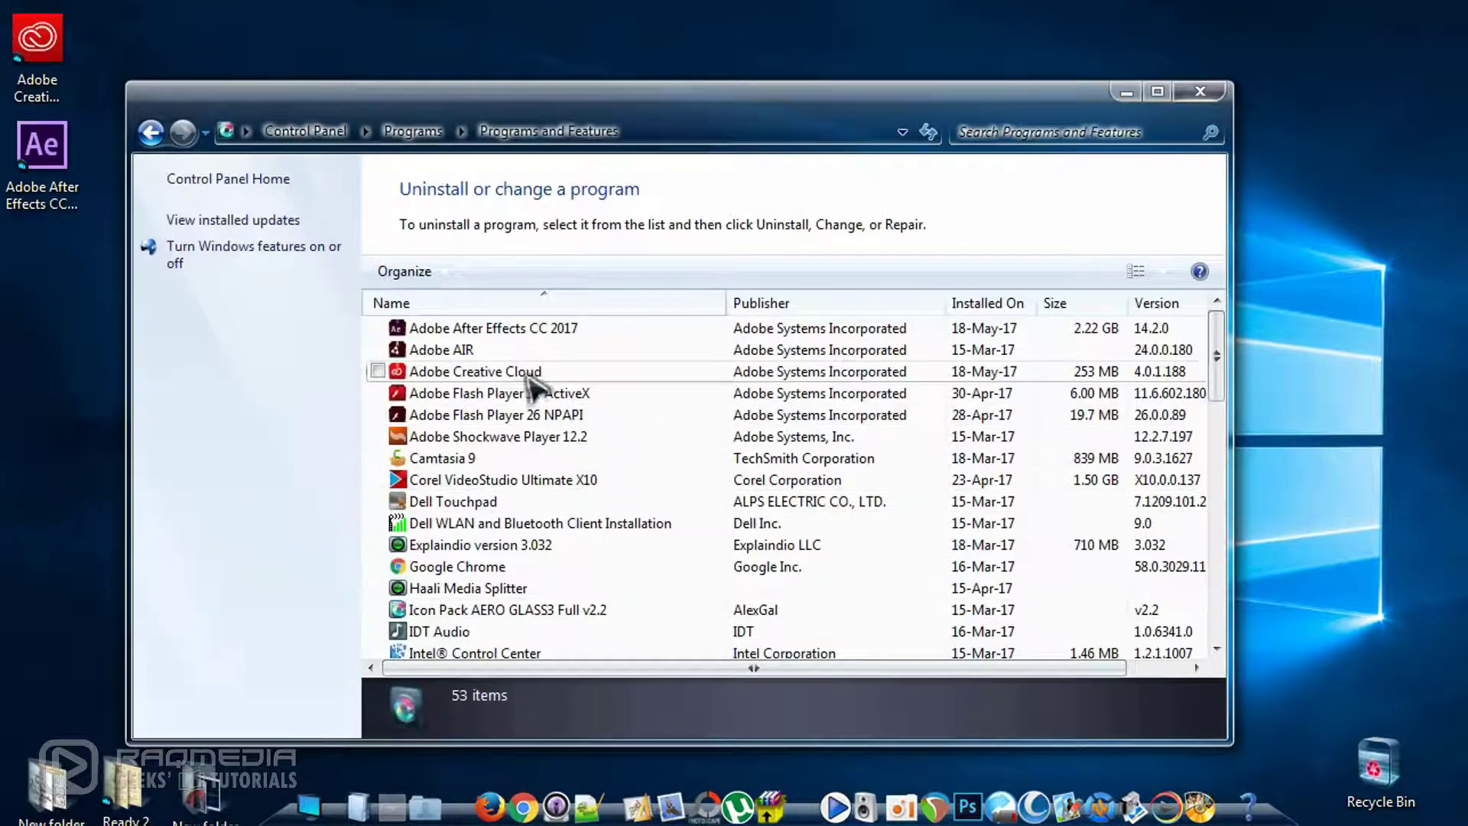
{"action": "left_click", "coordinate": [524, 375]}
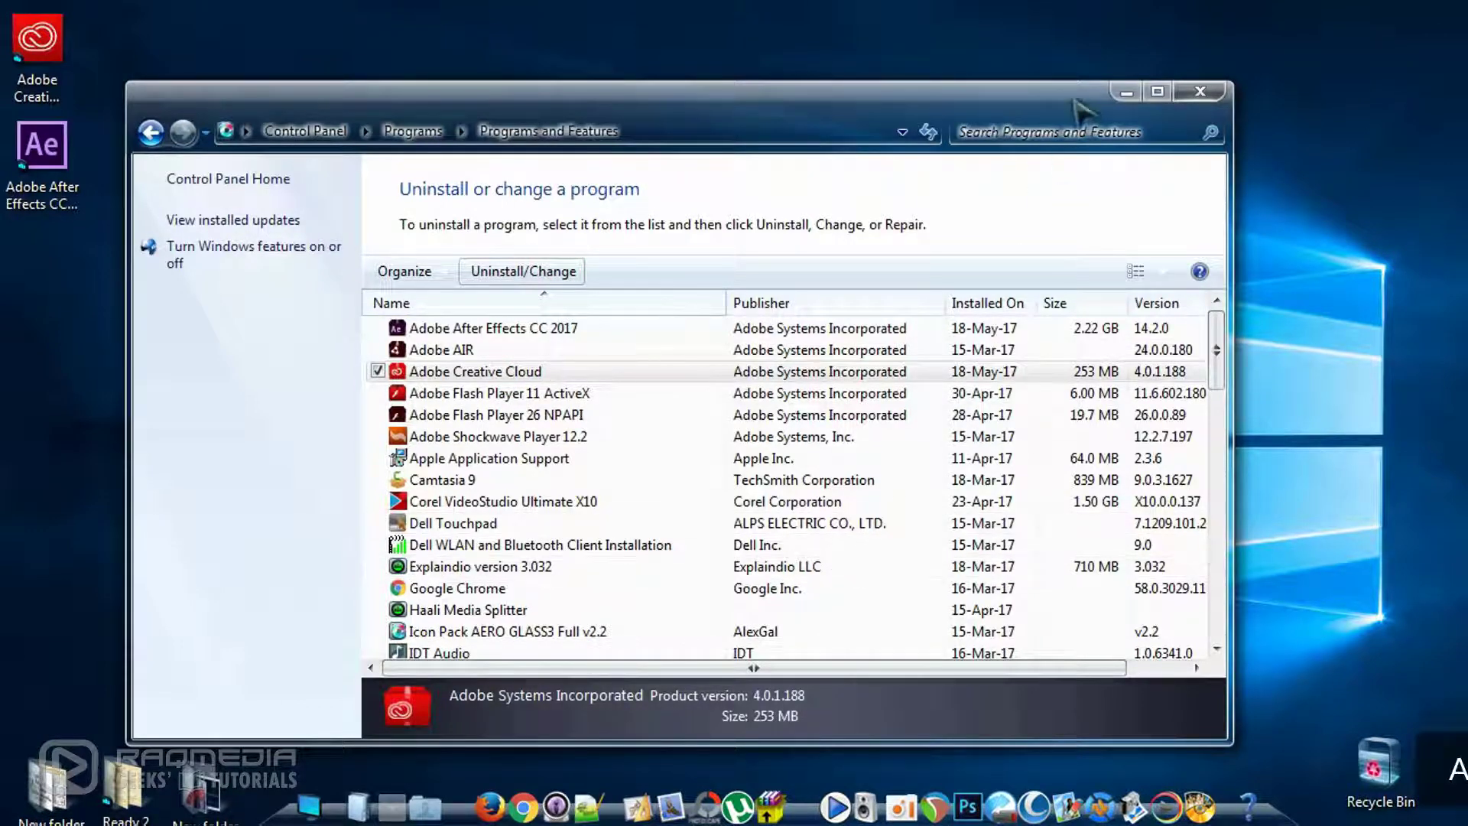
- Minimize Programs and Features and select the Adobe Creative Cloud desktop shortcut
{"action": "left_click", "coordinate": [1127, 92]}
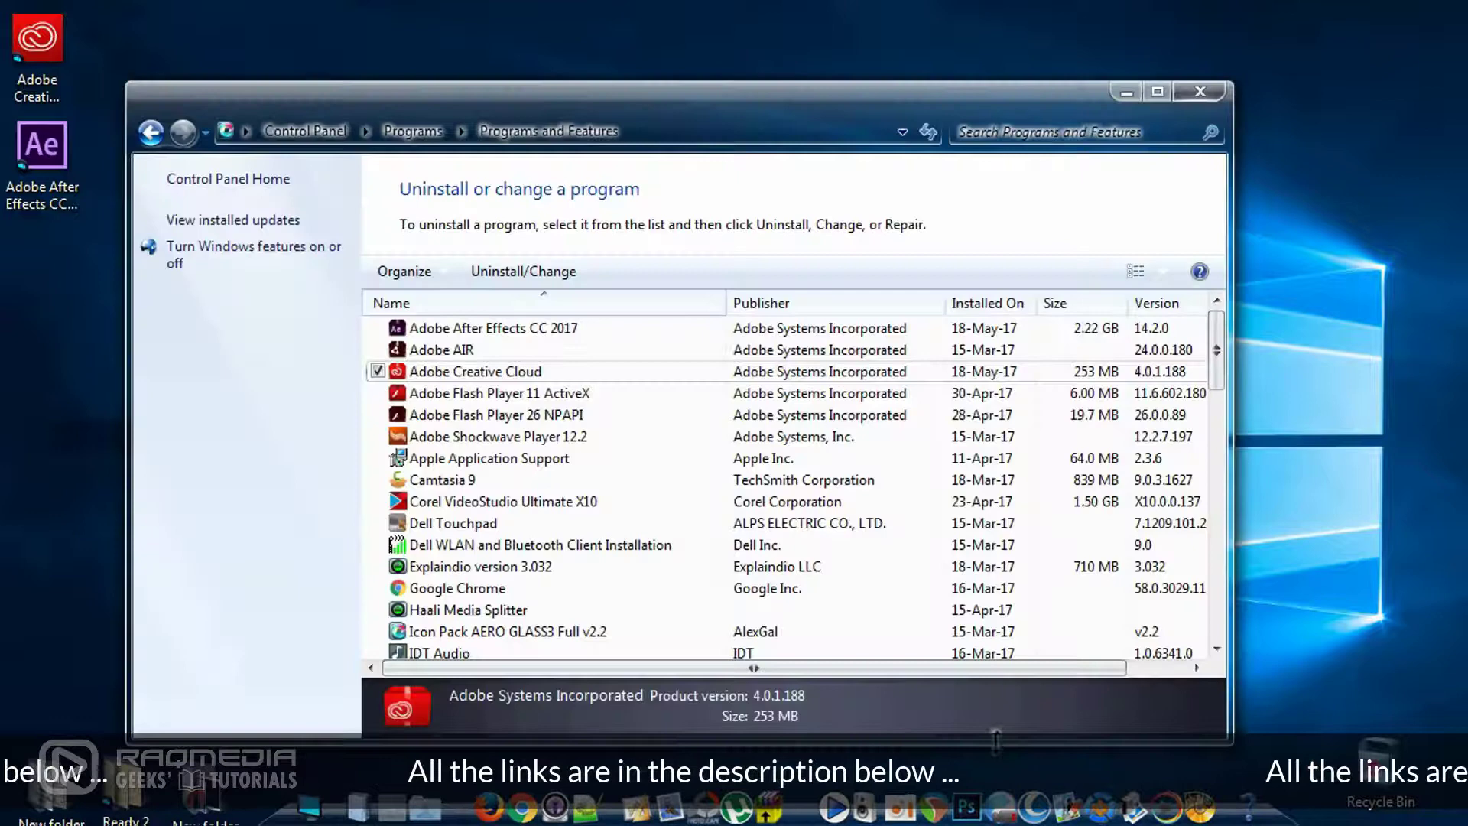
{"action": "left_click", "coordinate": [1124, 94]}
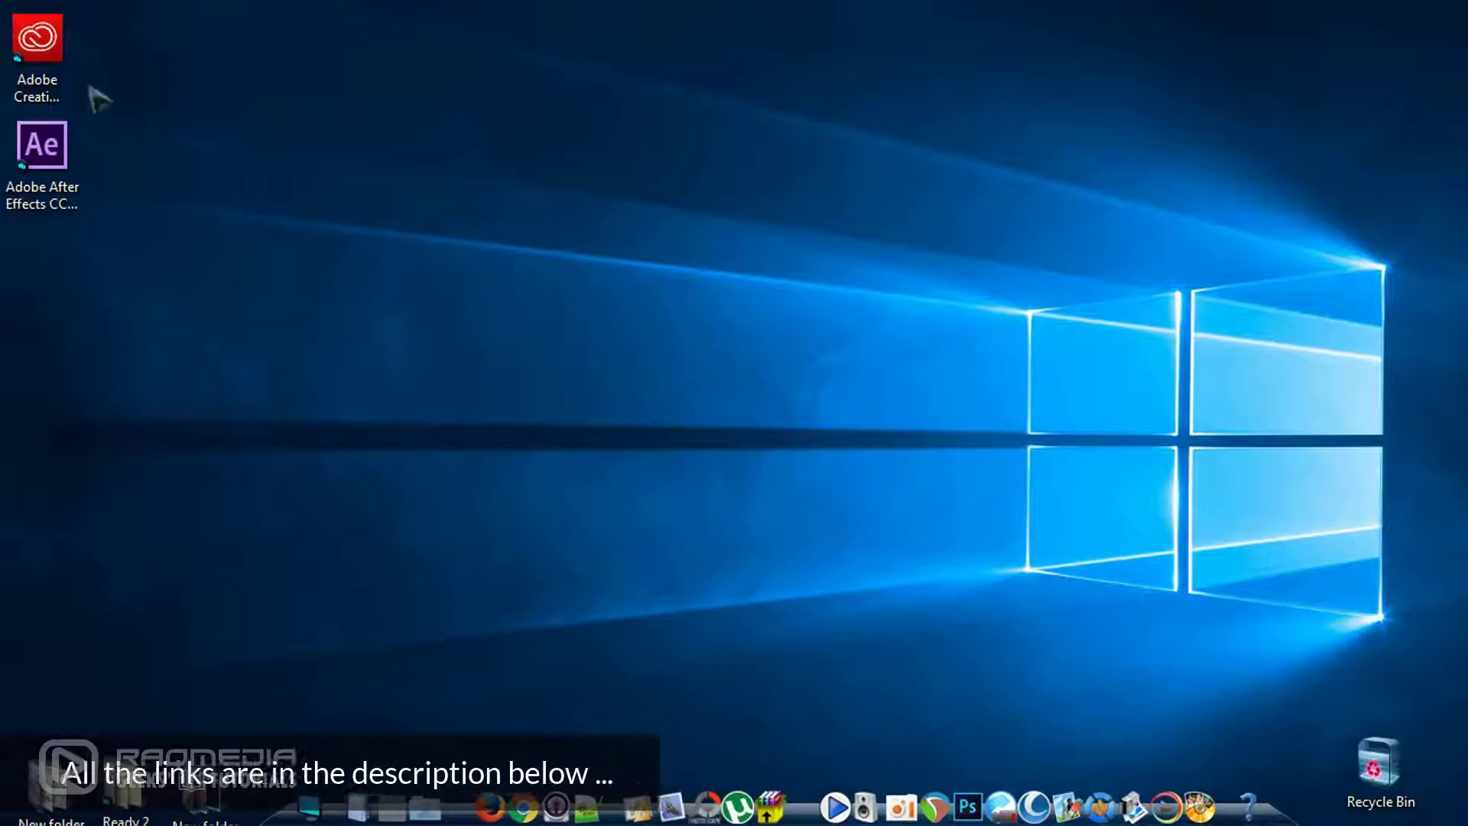
{"action": "left_click", "coordinate": [40, 46]}
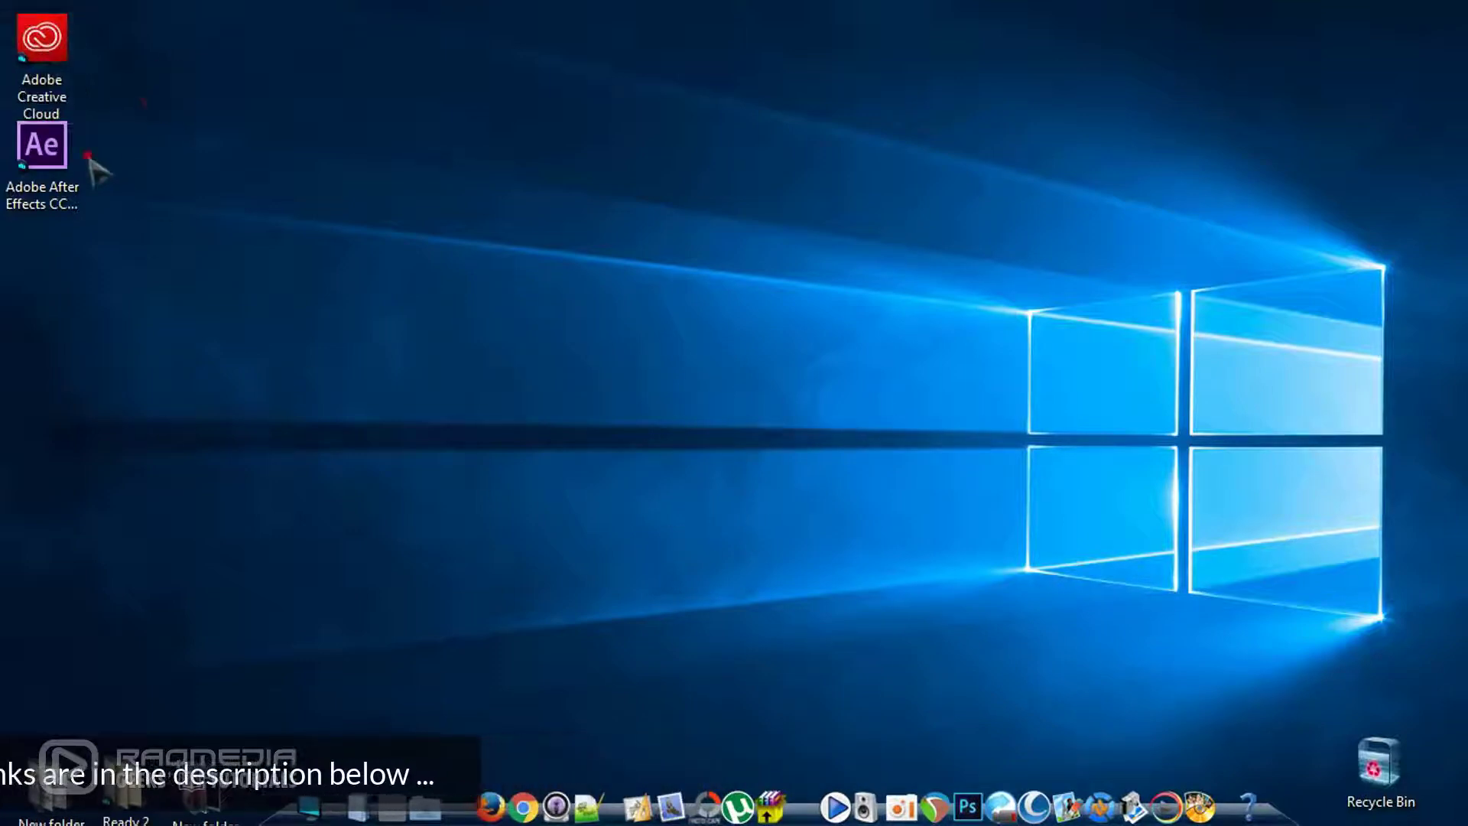
- Filter the Cleaner Tool support article's instructions to Windows
{"action": "left_click", "coordinate": [46, 149]}
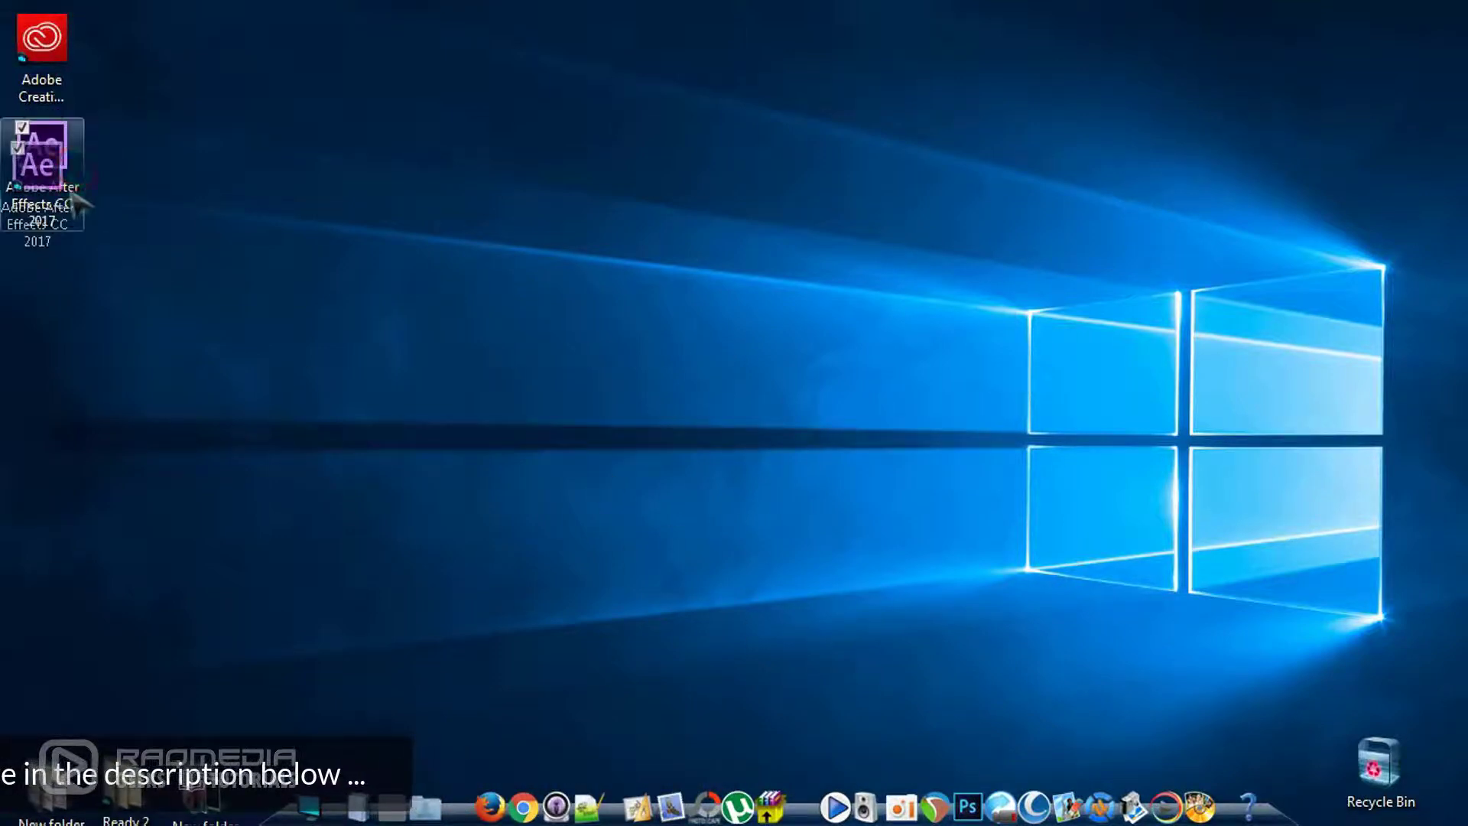
{"action": "left_click", "coordinate": [225, 202]}
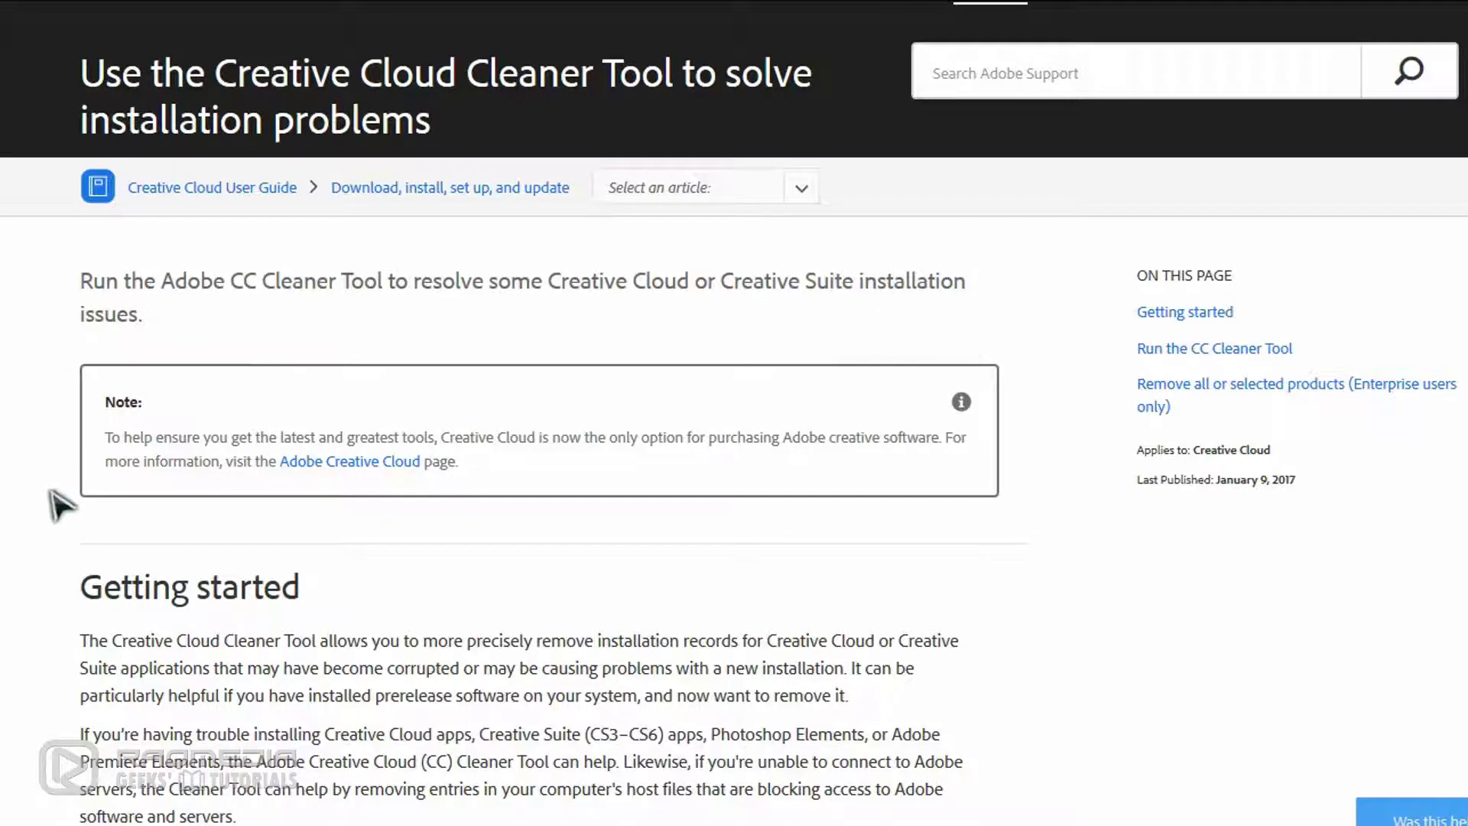
{"action": "scroll", "coordinate": [62, 505], "scroll_direction": "down", "scroll_amount": 8}
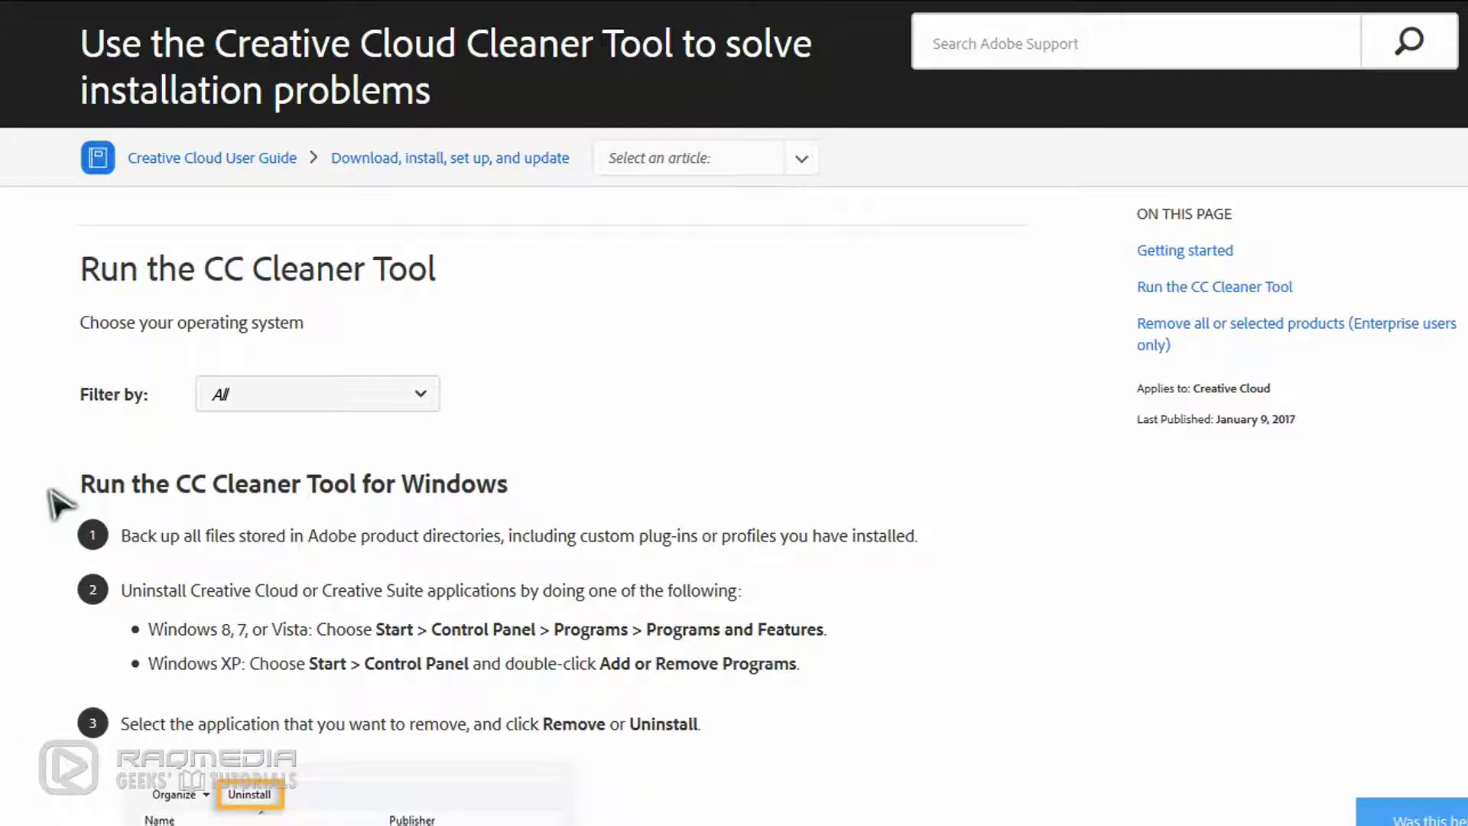
{"action": "left_click", "coordinate": [149, 396]}
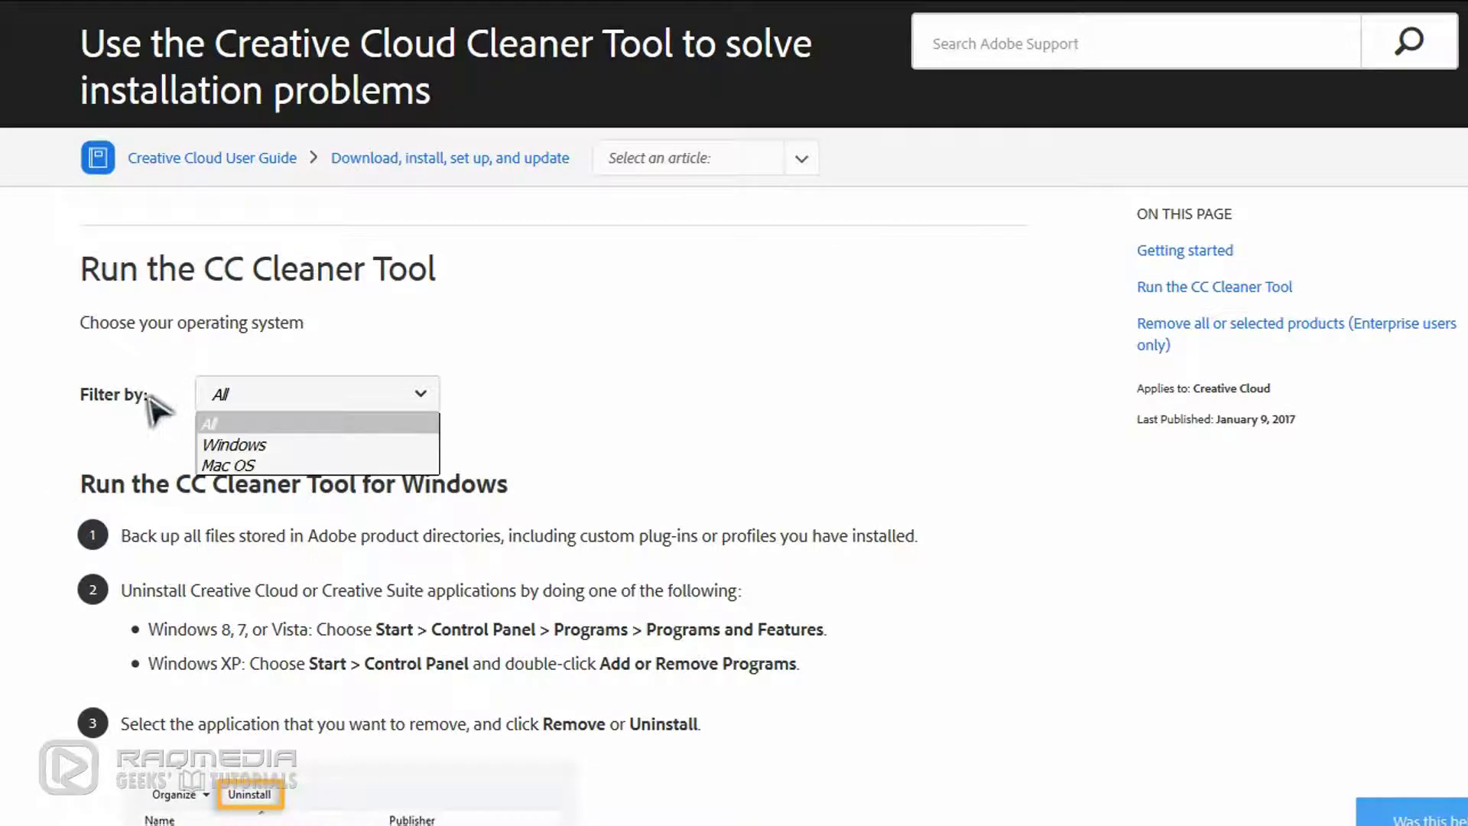
{"action": "left_click", "coordinate": [298, 446]}
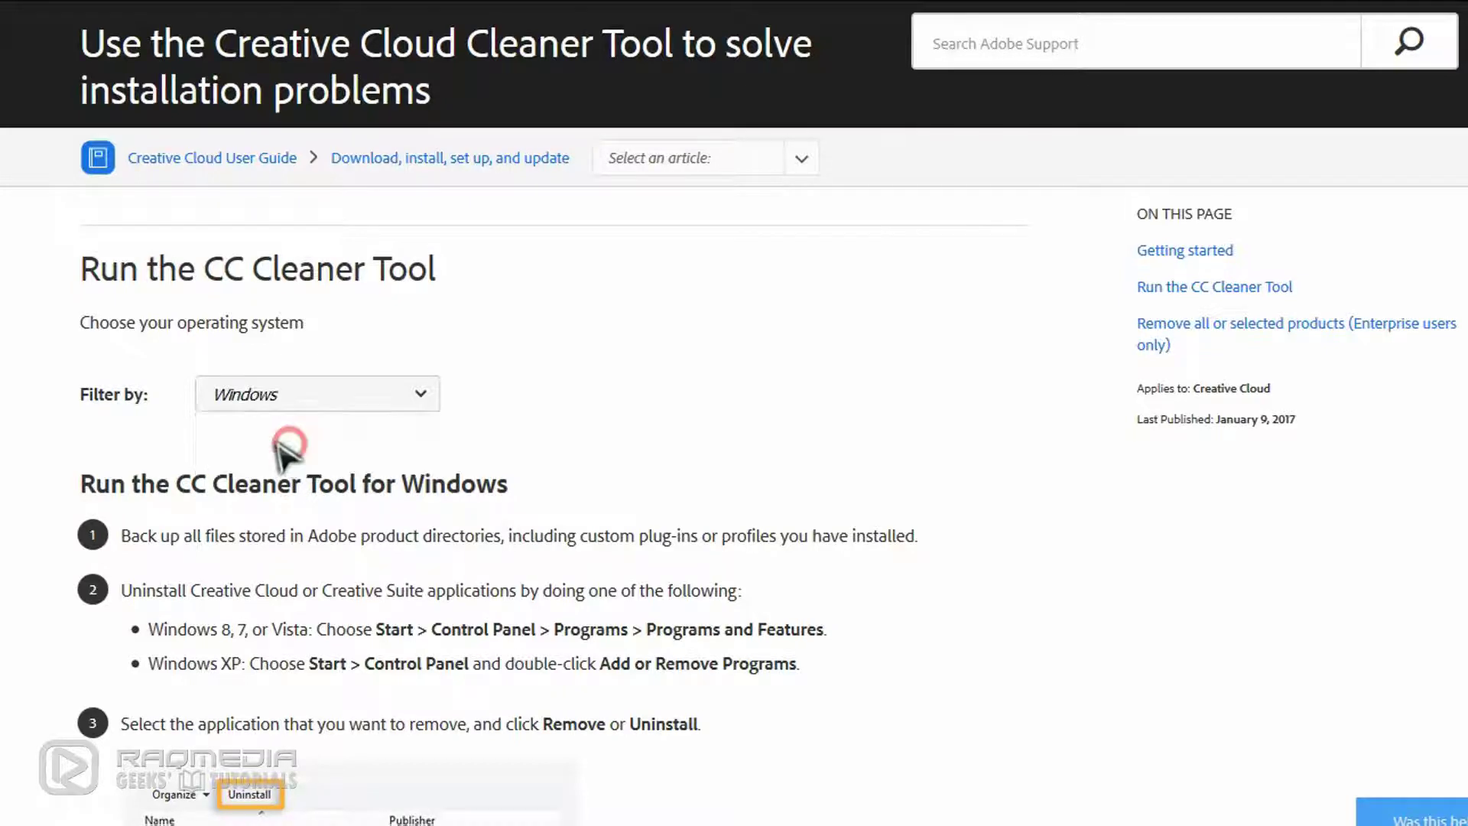
- Scroll down to the AdobeCreativeCloudCleanerTool.exe download link in step 6
{"action": "scroll", "coordinate": [69, 474], "scroll_direction": "down", "scroll_amount": 1}
{"action": "scroll", "coordinate": [63, 472], "scroll_direction": "down", "scroll_amount": 8}
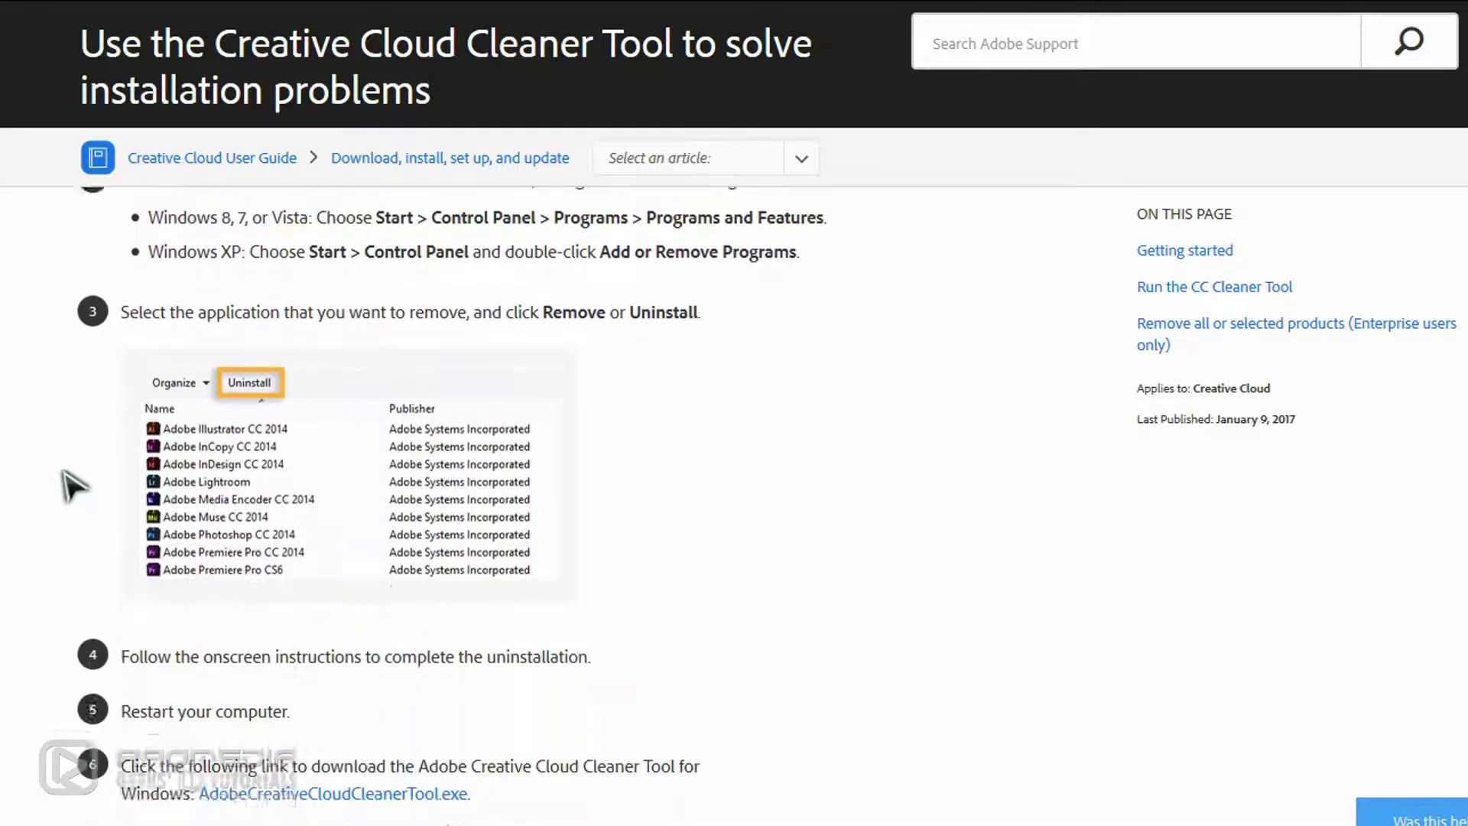
{"action": "scroll", "coordinate": [61, 471], "scroll_direction": "down", "scroll_amount": 8}
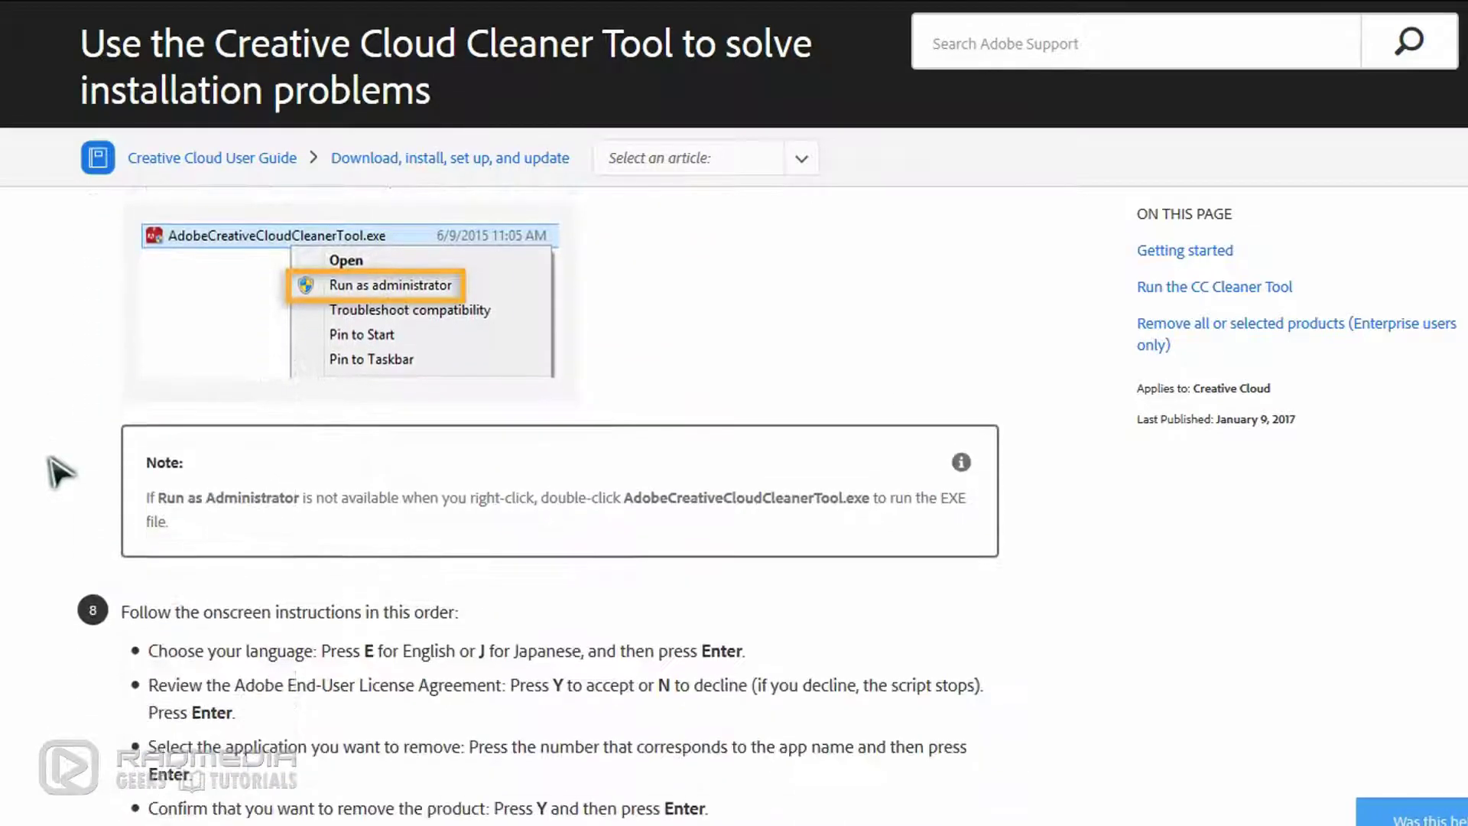
{"action": "scroll", "coordinate": [59, 472], "scroll_direction": "down", "scroll_amount": 5}
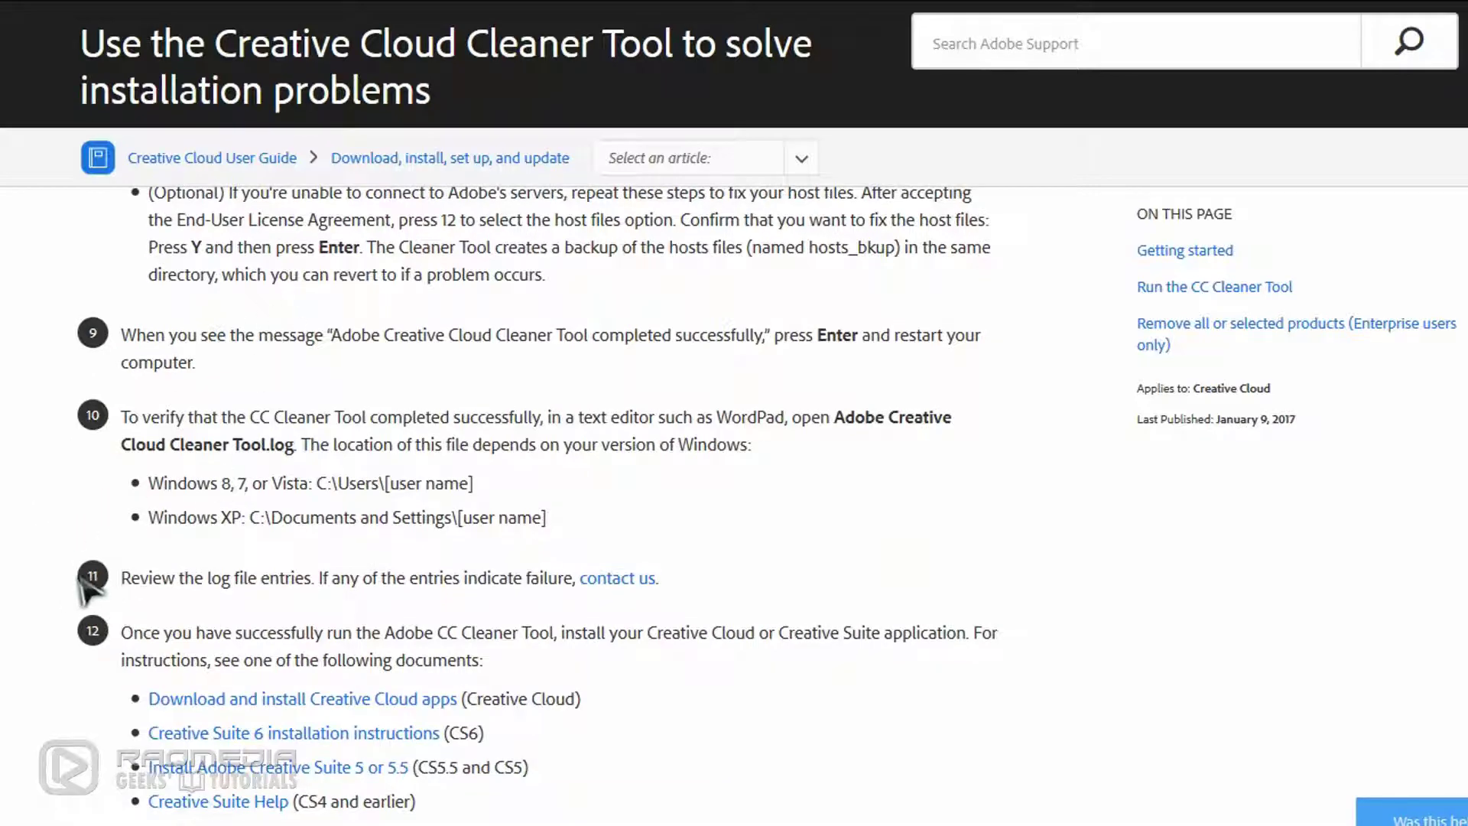
{"action": "scroll", "coordinate": [72, 587], "scroll_direction": "down", "scroll_amount": 3}
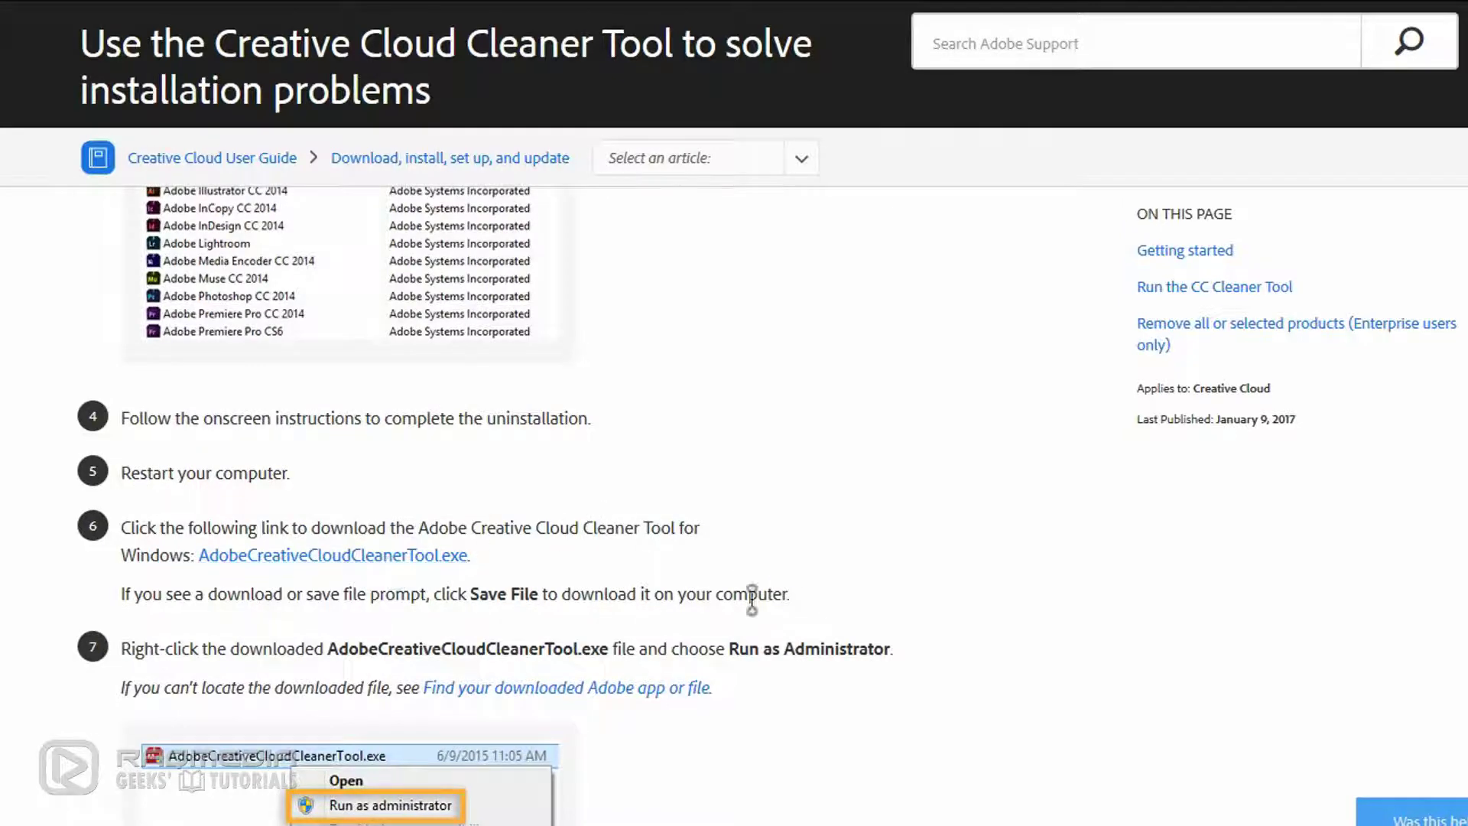
- Download AdobeCreativeCloudCleanerTool_2.exe and launch it from the Download complete dialog
{"action": "left_click", "coordinate": [340, 557]}
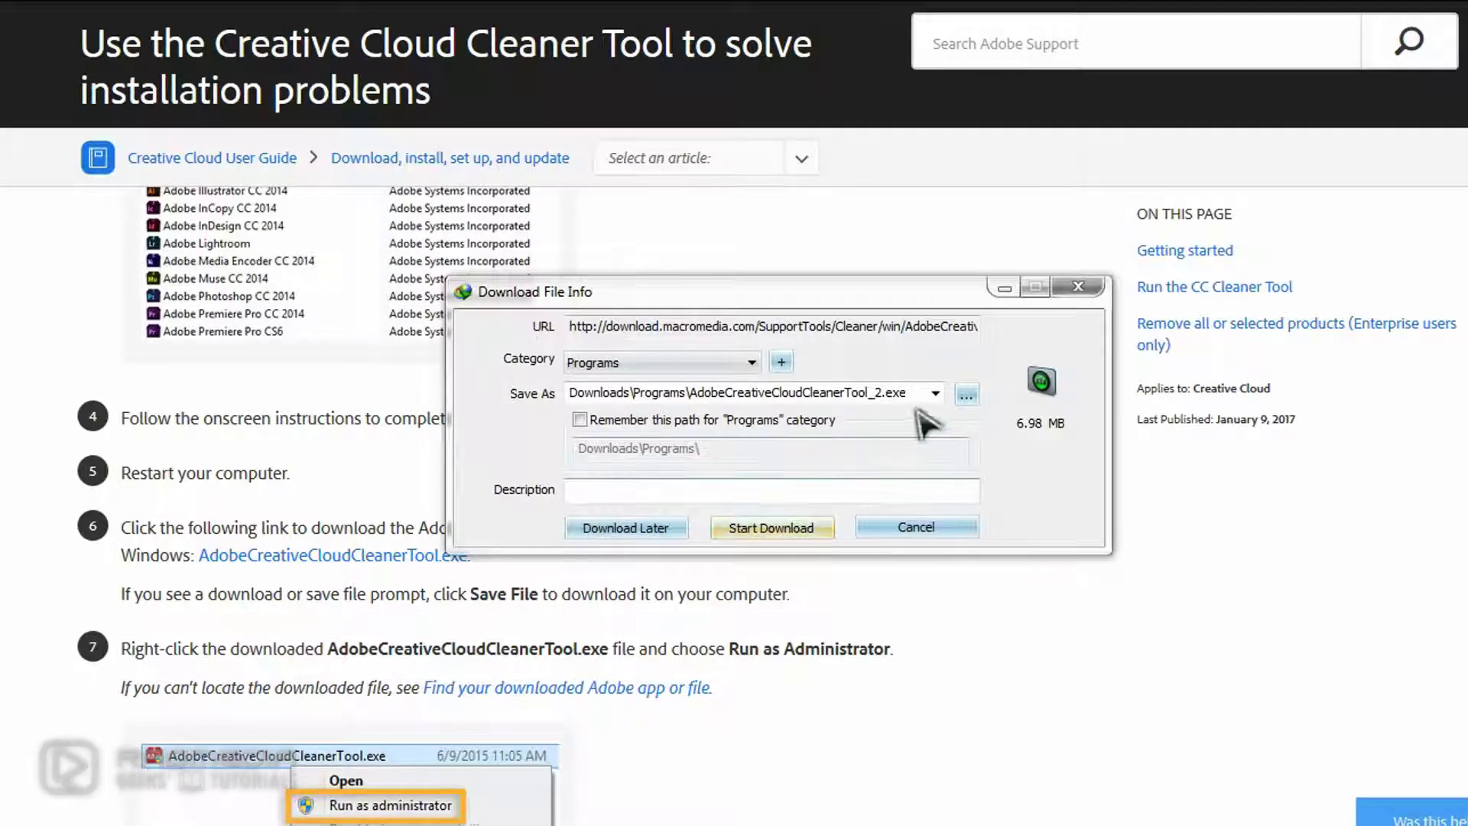
{"action": "left_click", "coordinate": [795, 528]}
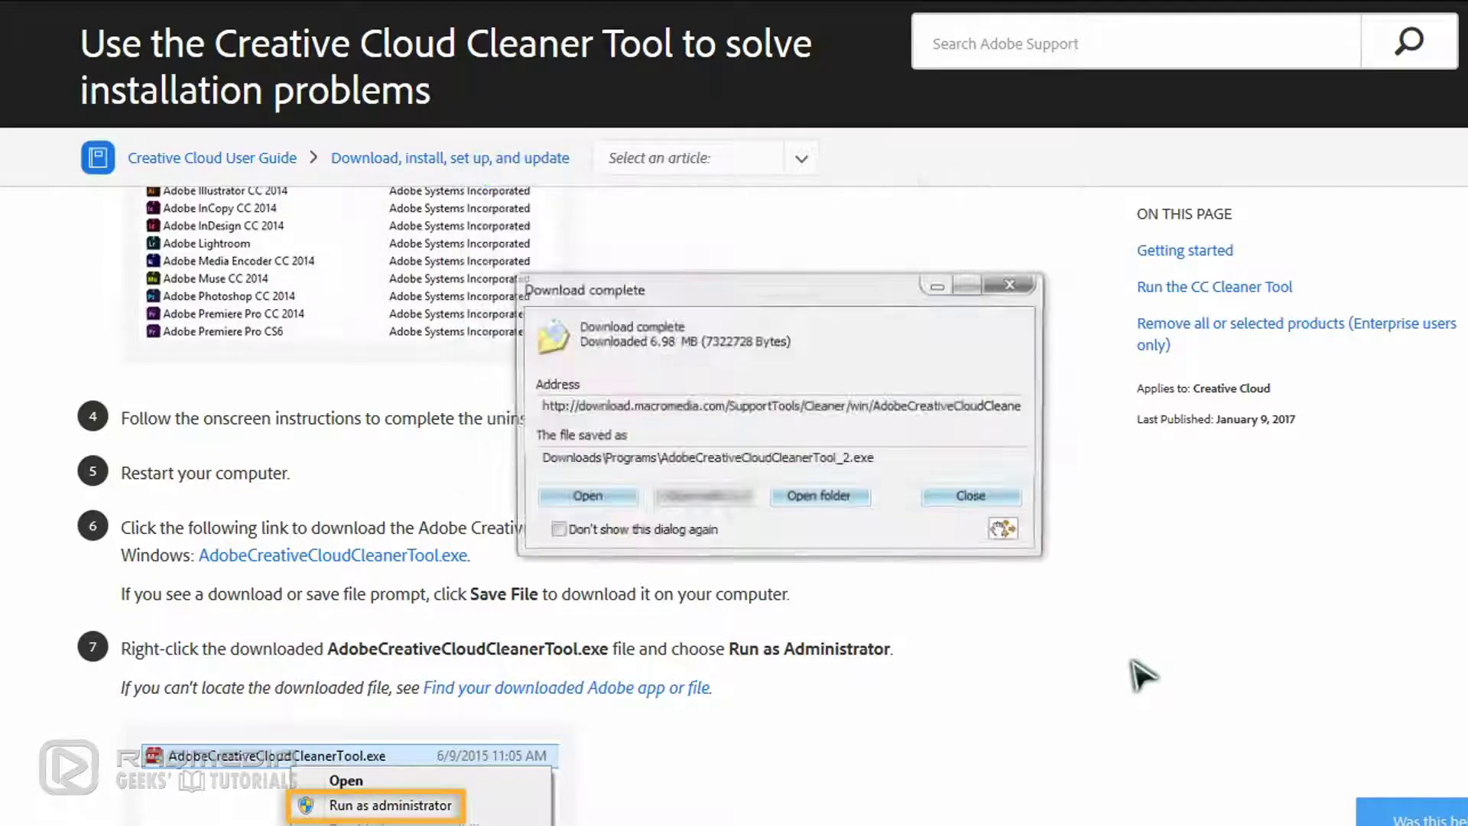
{"action": "left_click", "coordinate": [604, 505]}
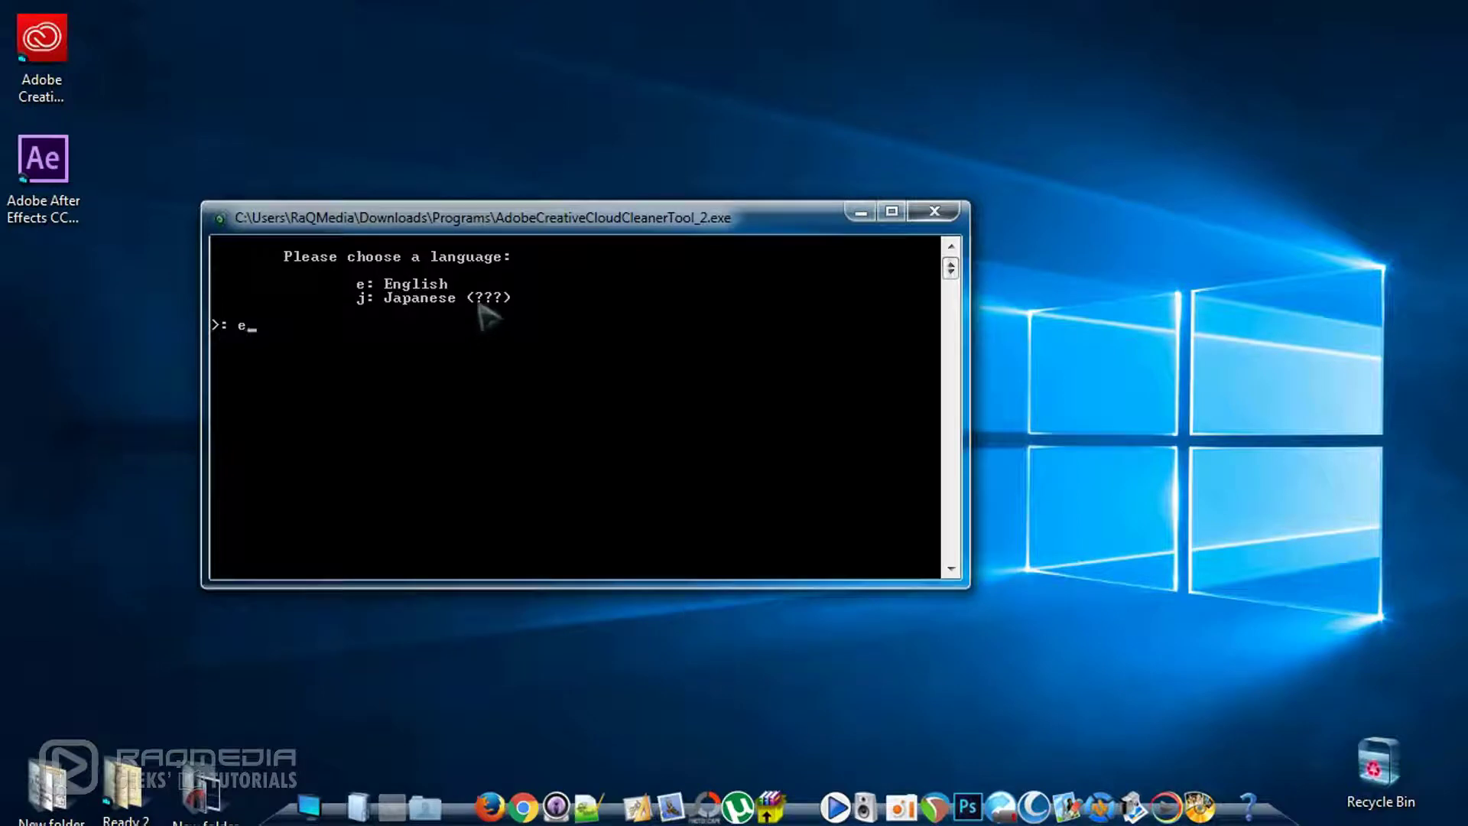
- Choose English with e, read through the licence, and accept it with y
{"action": "key", "text": "Return"}
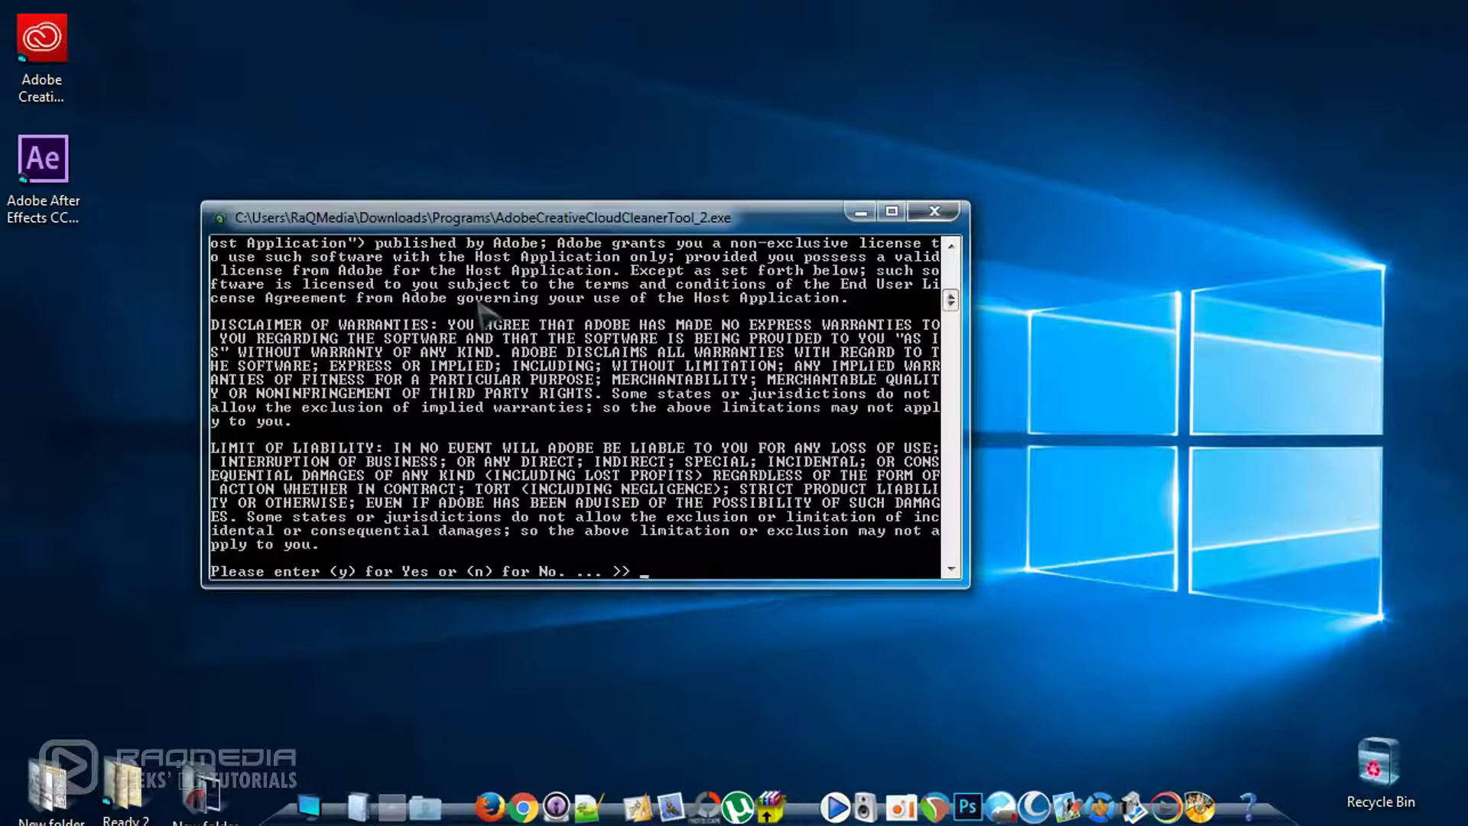
{"action": "scroll", "coordinate": [484, 410], "scroll_direction": "down", "scroll_amount": 1}
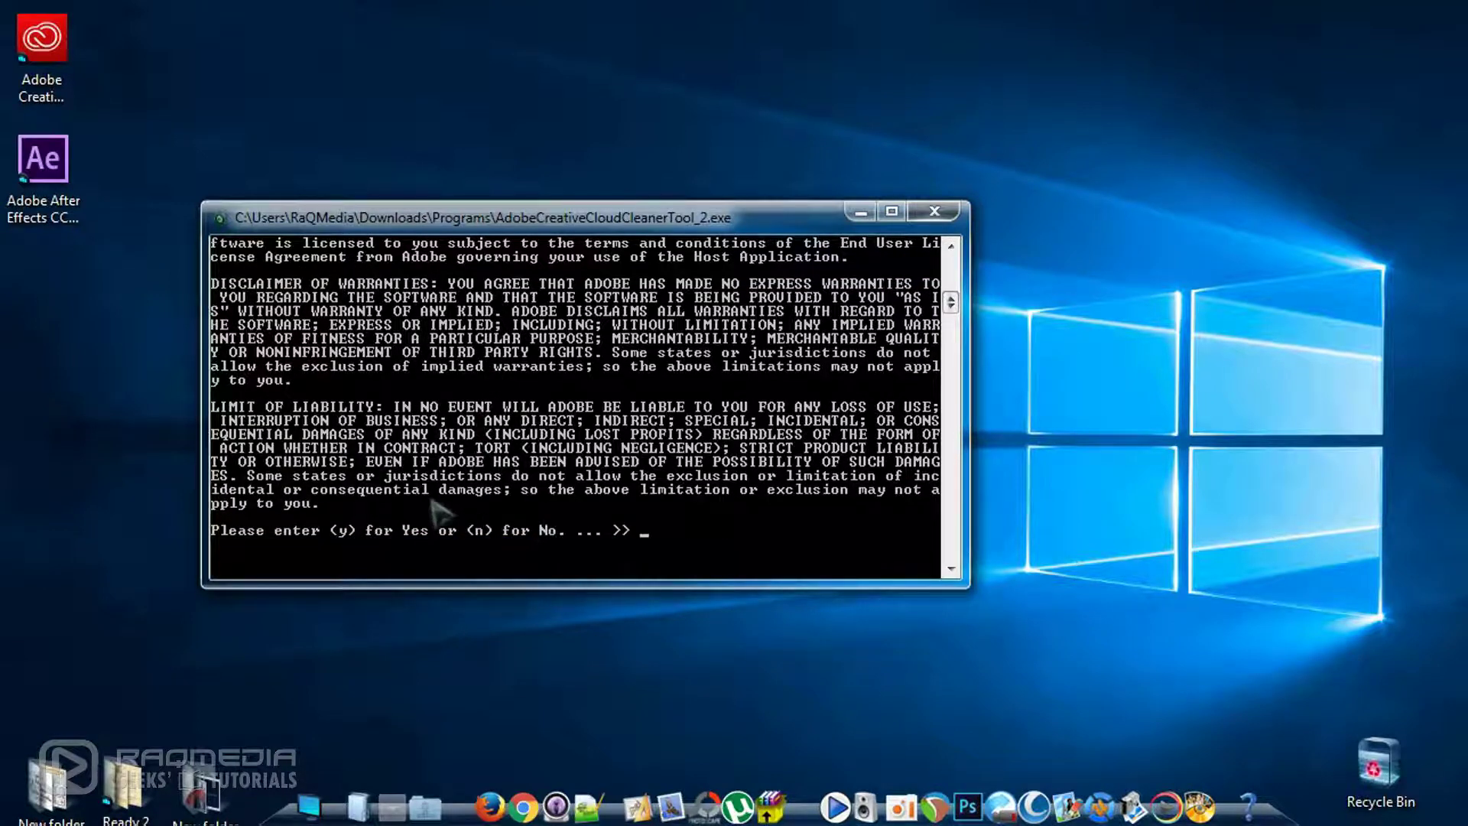
{"action": "left_click_drag", "start_coordinate": [950, 302], "coordinate": [955, 264]}
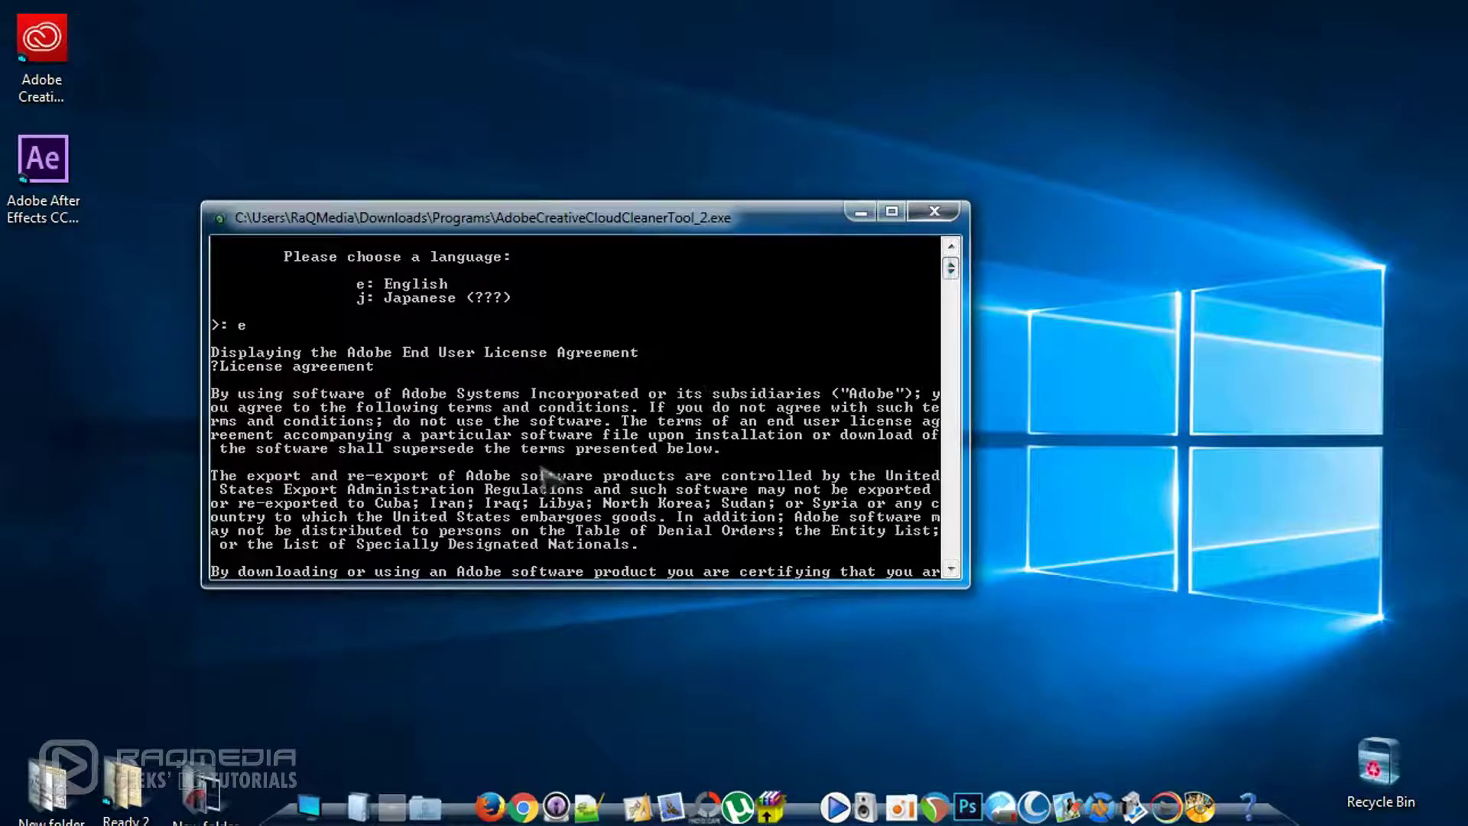
{"action": "scroll", "coordinate": [546, 478], "scroll_direction": "down", "scroll_amount": 1}
{"action": "scroll", "coordinate": [546, 478], "scroll_direction": "down", "scroll_amount": 1}
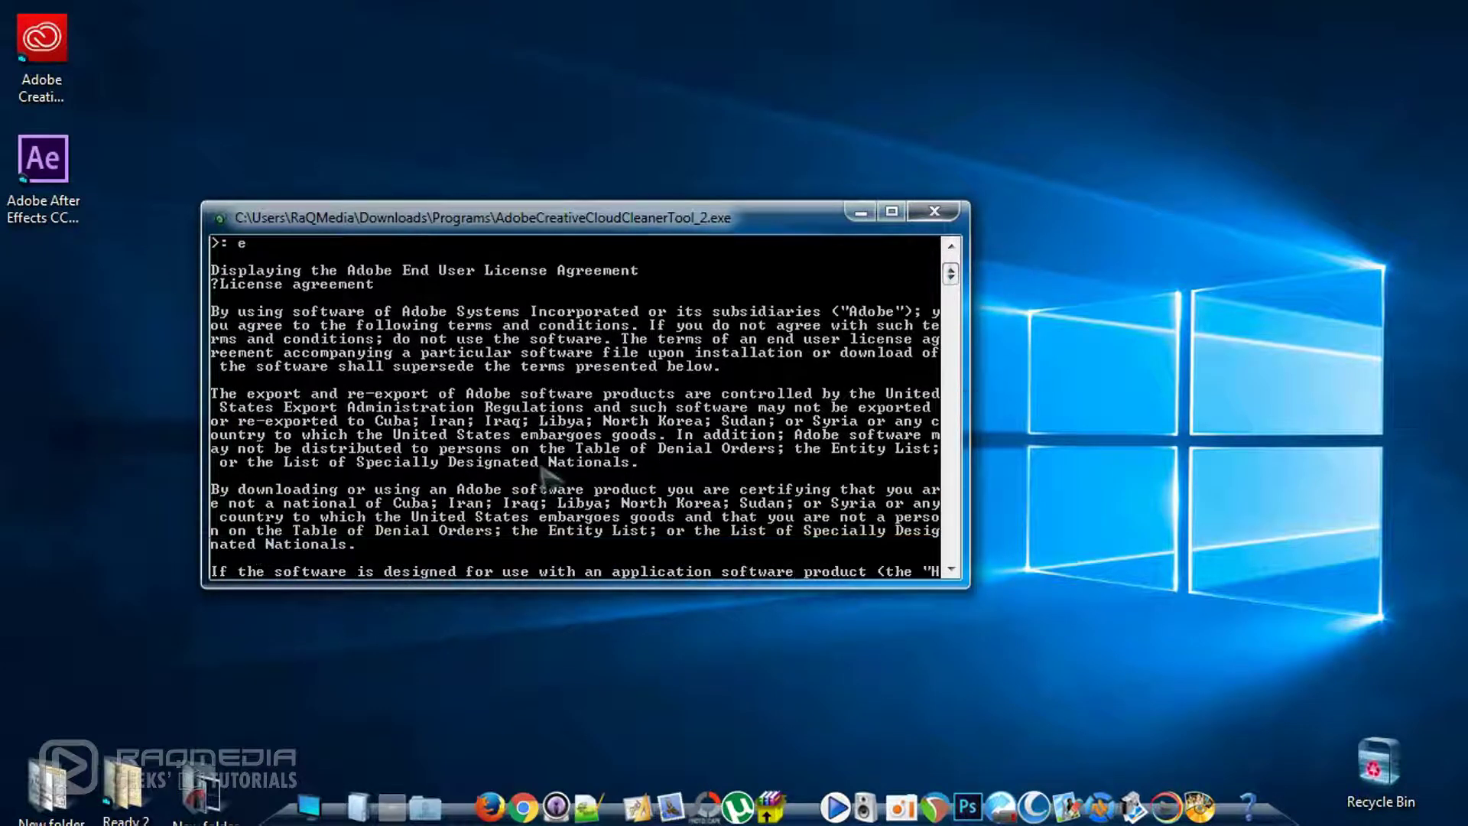
{"action": "scroll", "coordinate": [546, 478], "scroll_direction": "down", "scroll_amount": 10}
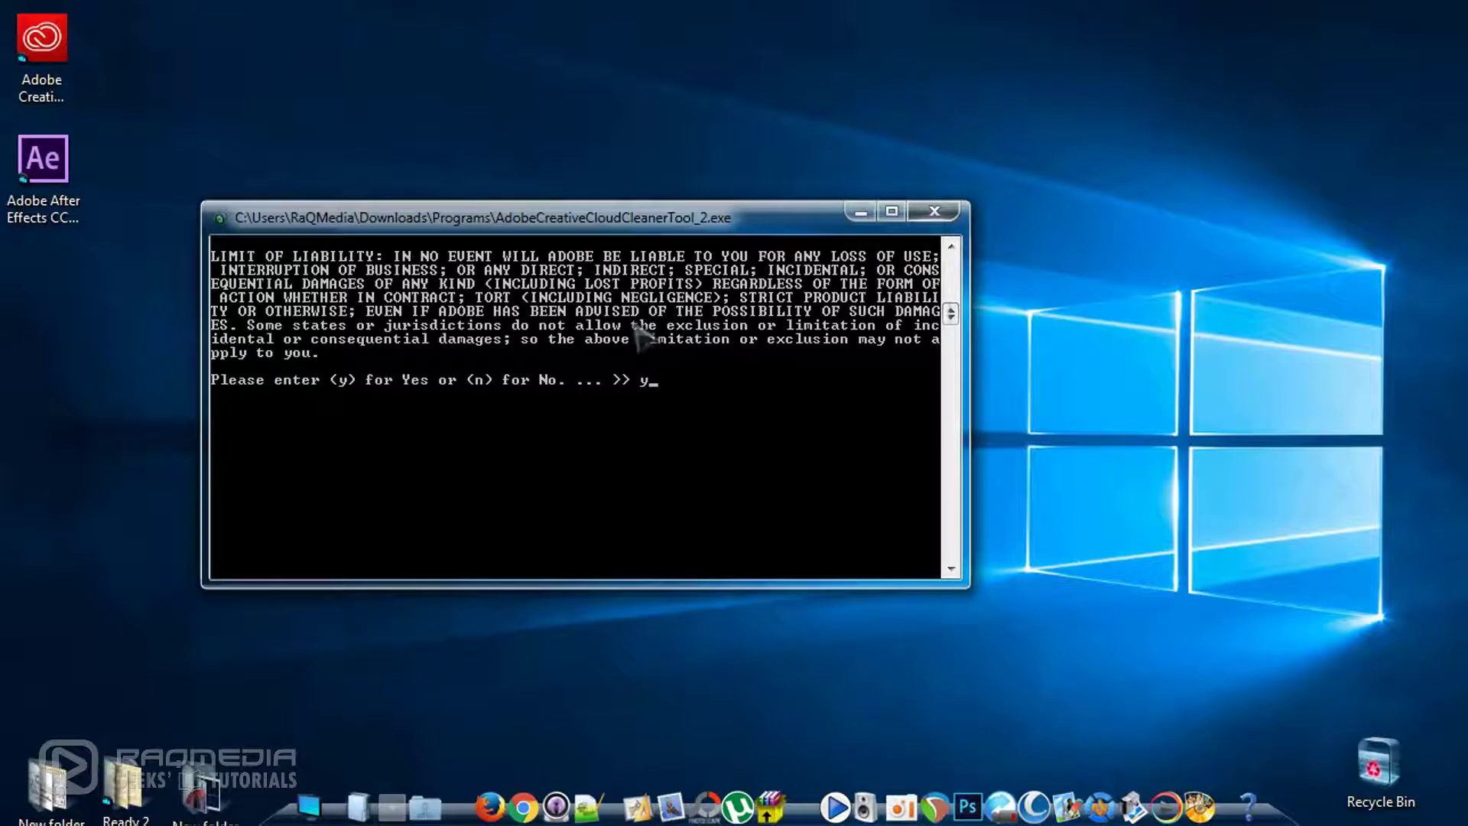
{"action": "key", "text": "Return"}
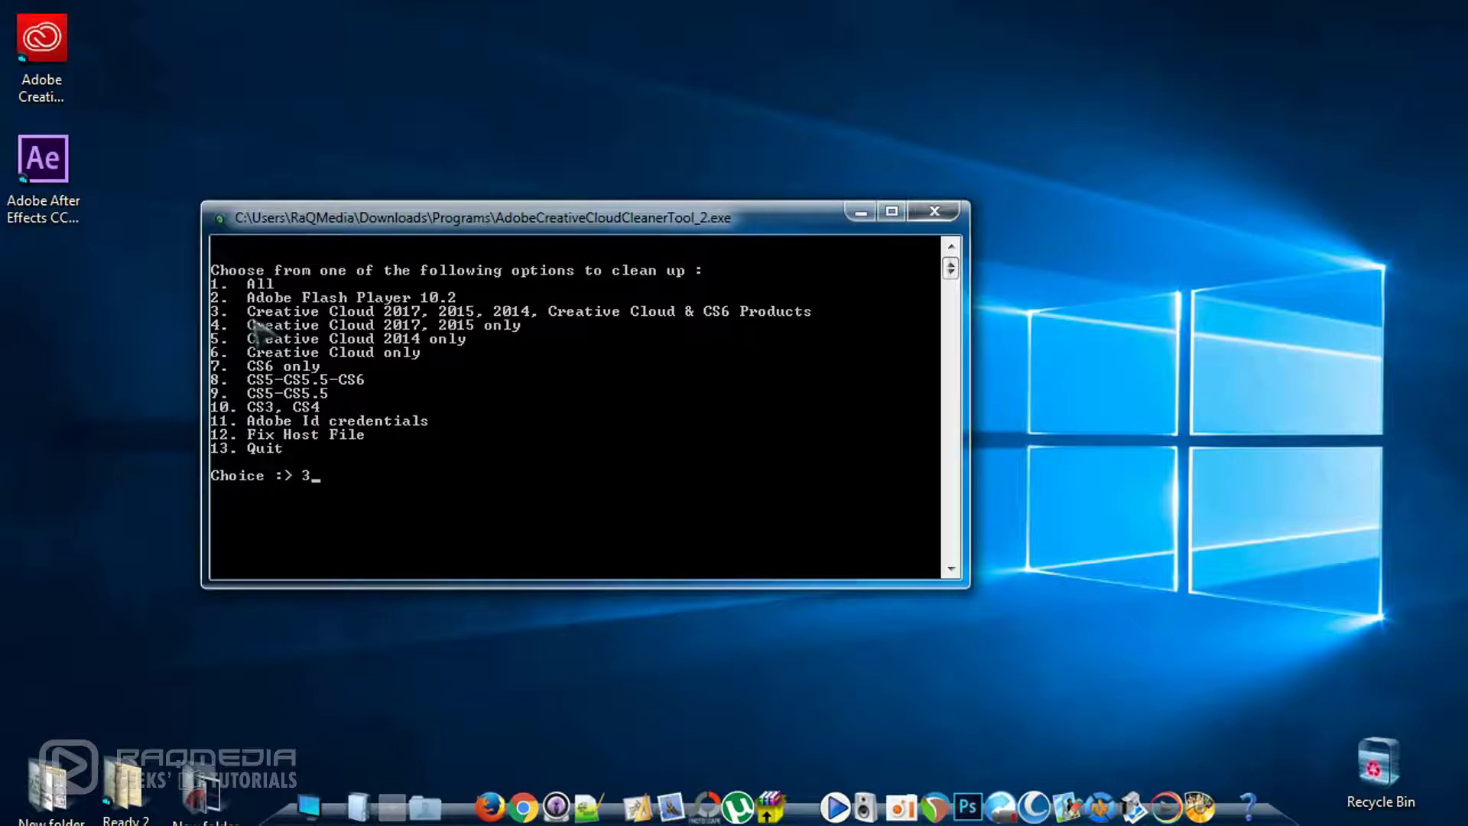
- Enter 3 for CC 2017/2015/2014 & CS6, 1 for Creative Cloud Desktop, then y to confirm
{"action": "key", "text": "Return"}
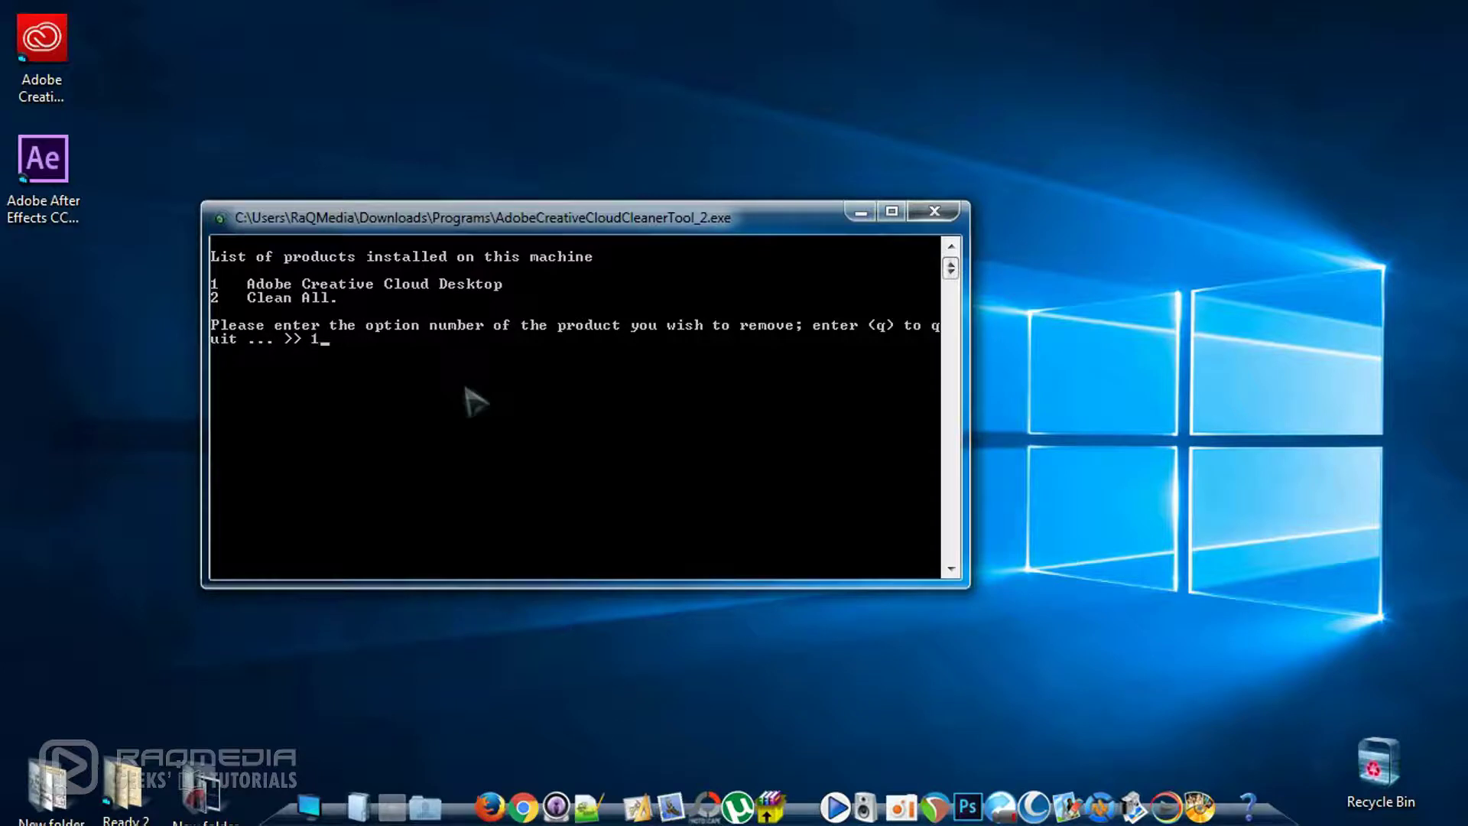
{"action": "key", "text": "Return"}
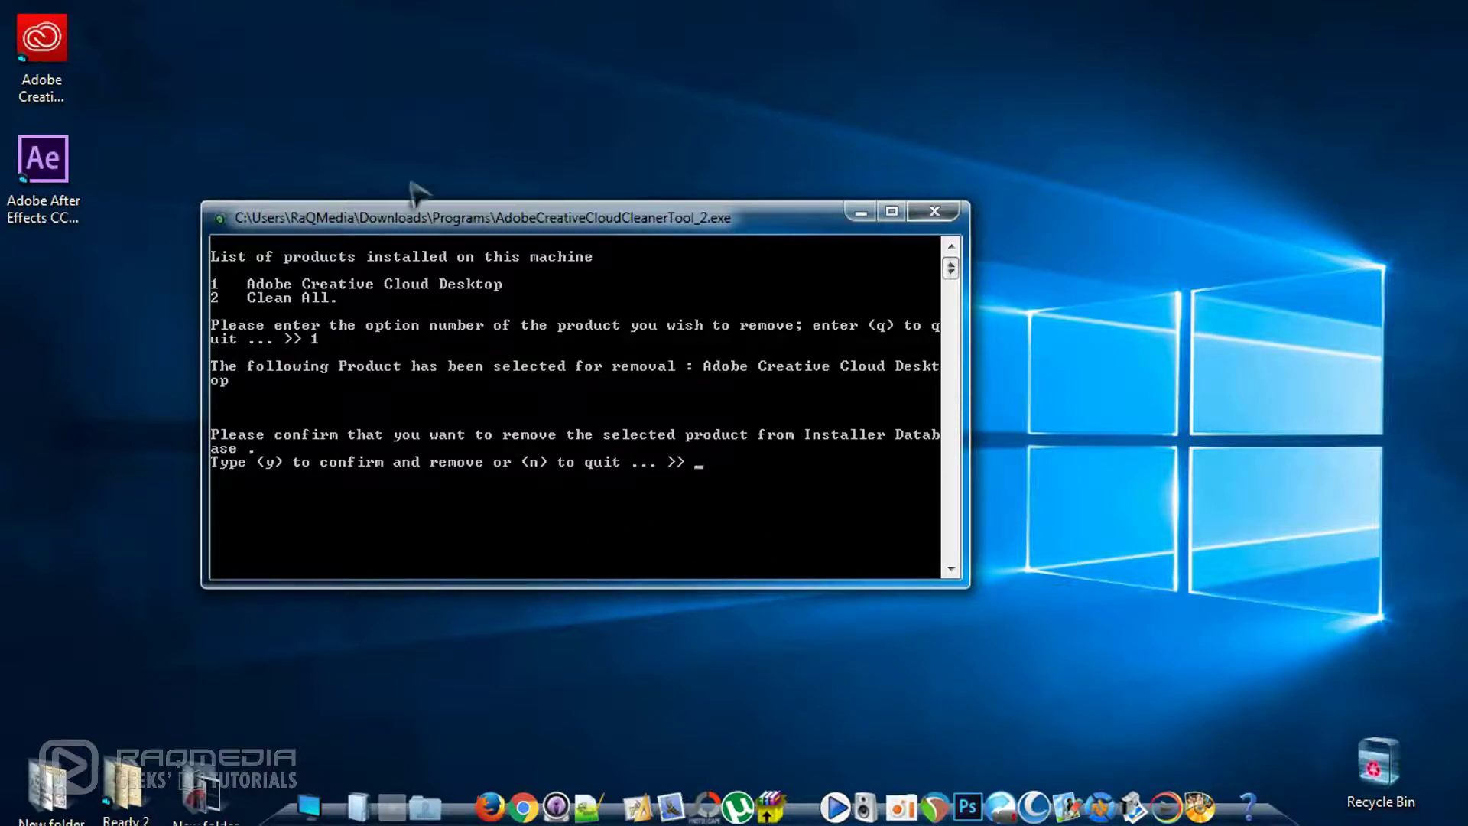
{"action": "key", "text": "Return"}
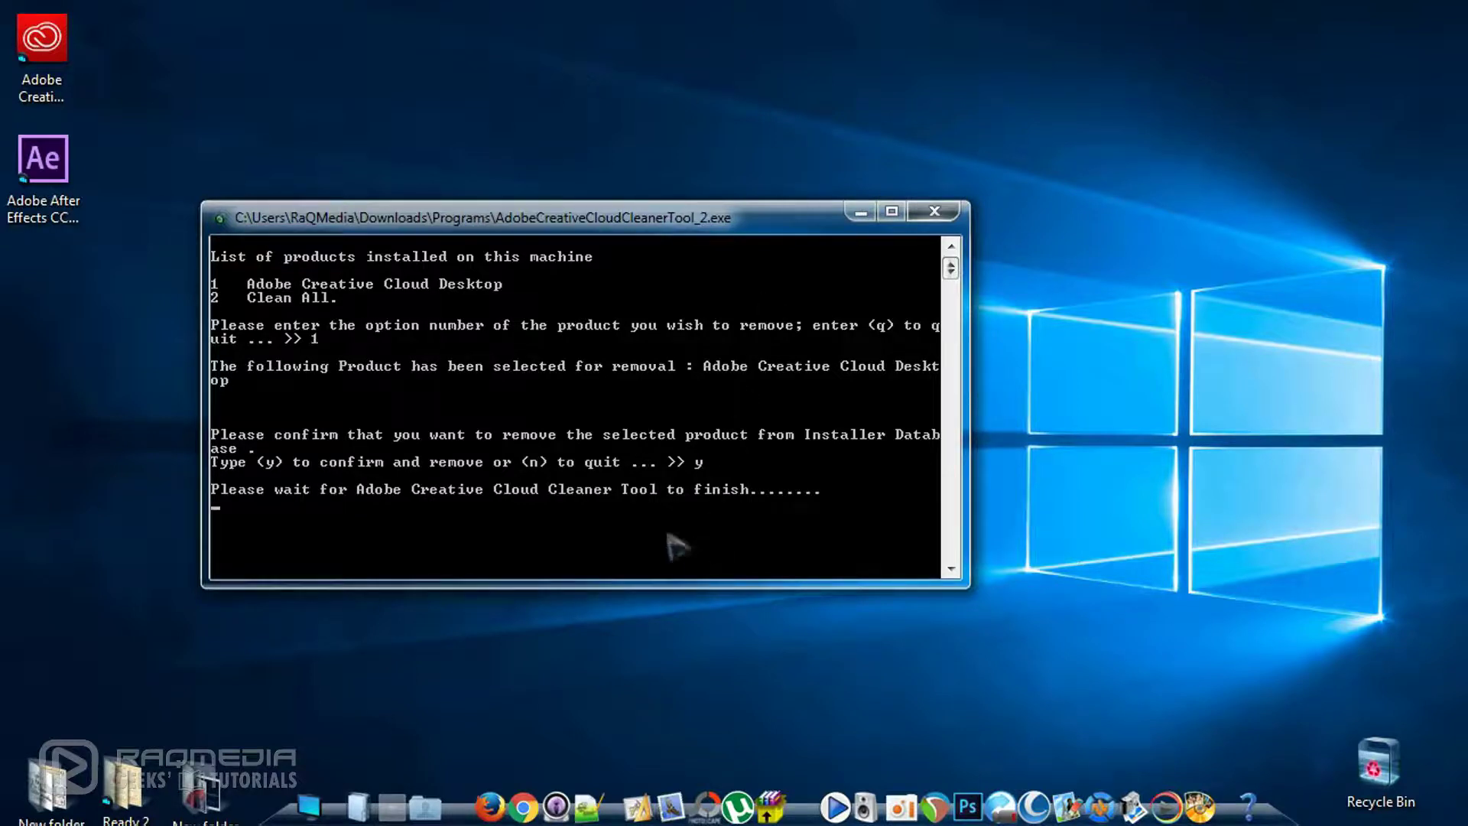
- Reposition the cleaner window and scroll its output while the cleanup completes successfully
{"action": "left_click_drag", "start_coordinate": [486, 222], "coordinate": [639, 185]}
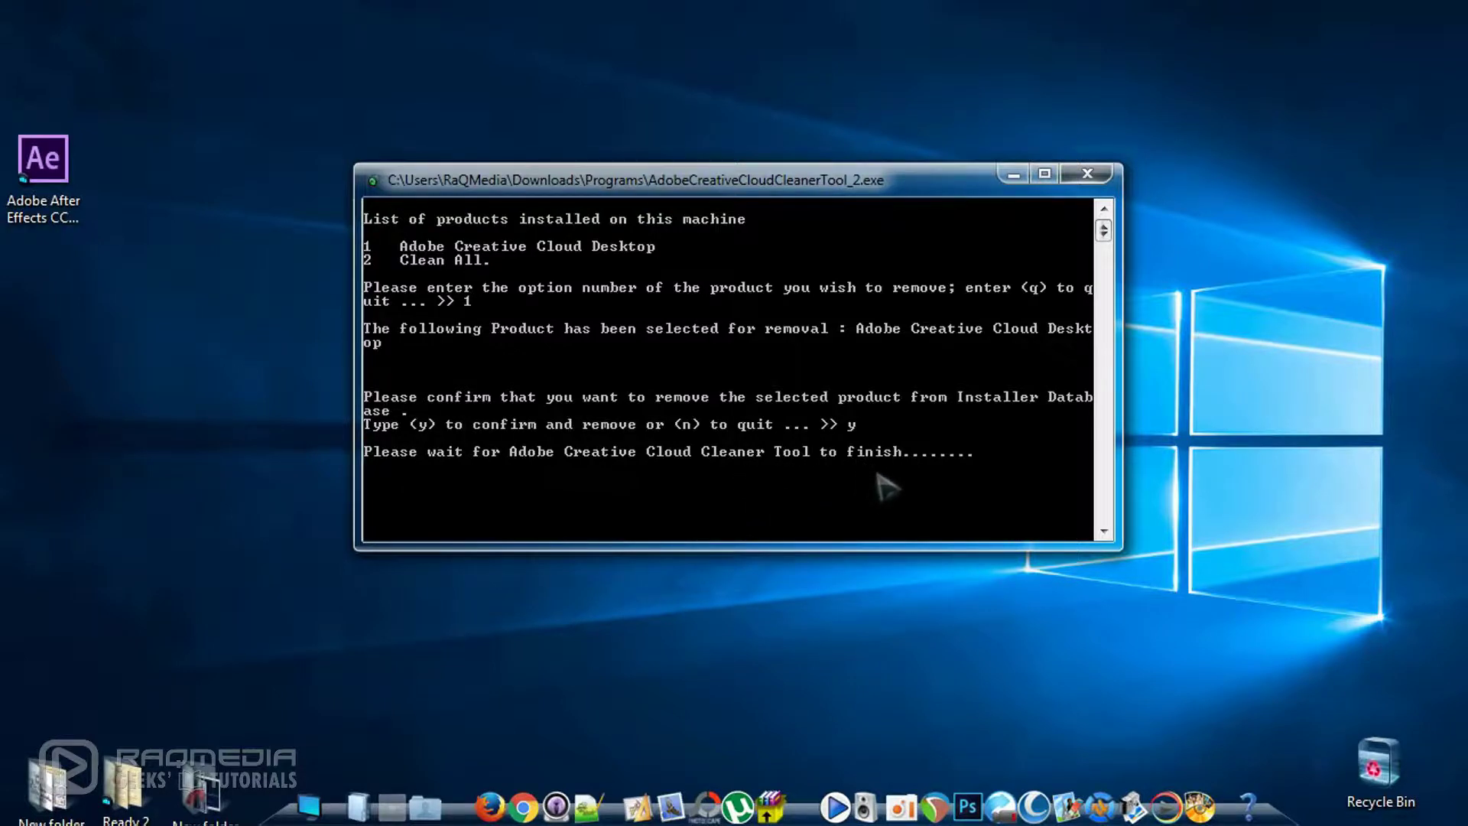
{"action": "left_click_drag", "start_coordinate": [772, 182], "coordinate": [777, 254]}
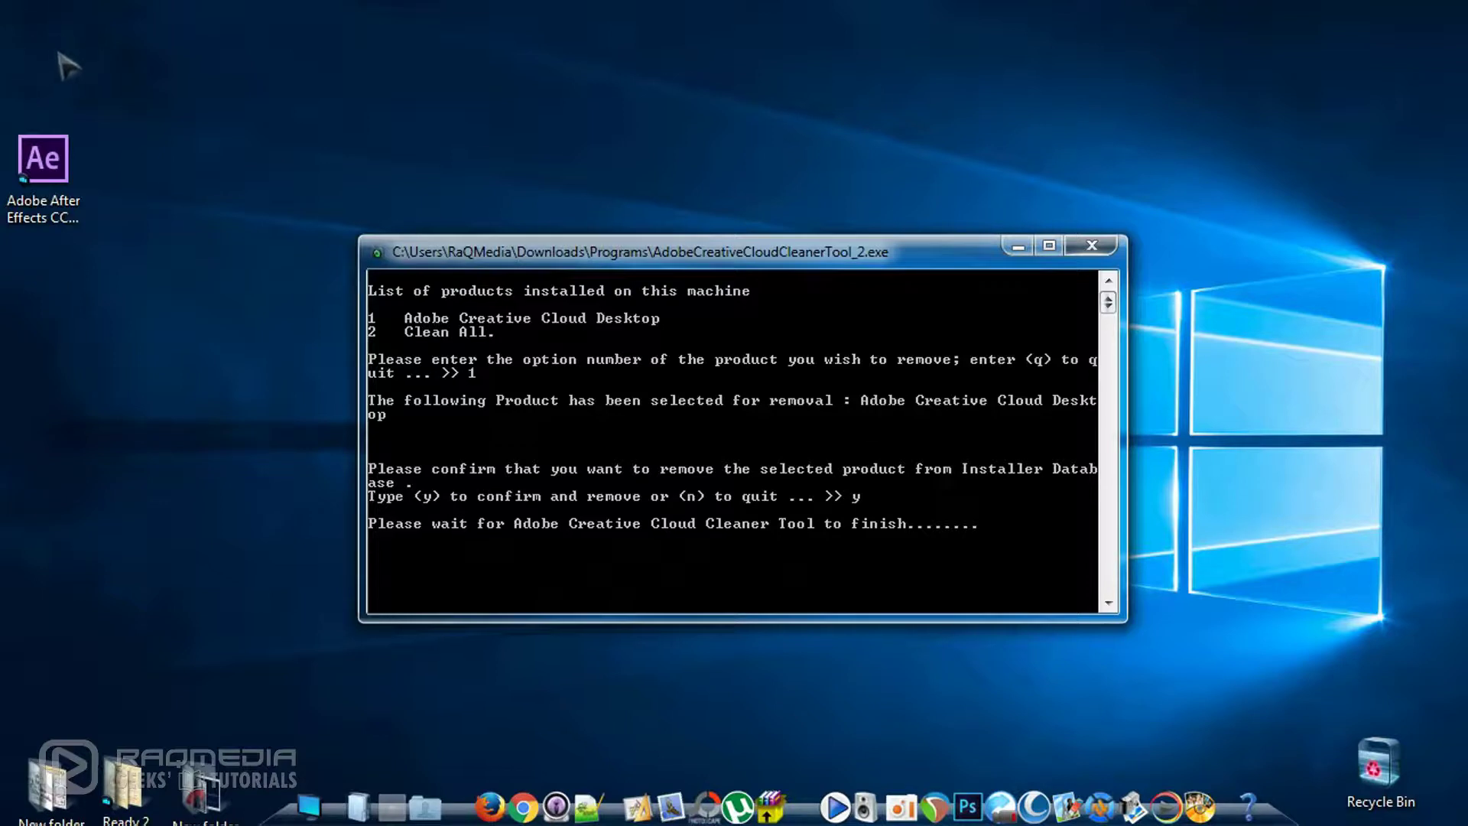
{"action": "left_click_drag", "start_coordinate": [684, 256], "coordinate": [666, 228]}
{"action": "scroll", "coordinate": [913, 513], "scroll_direction": "down", "scroll_amount": 2}
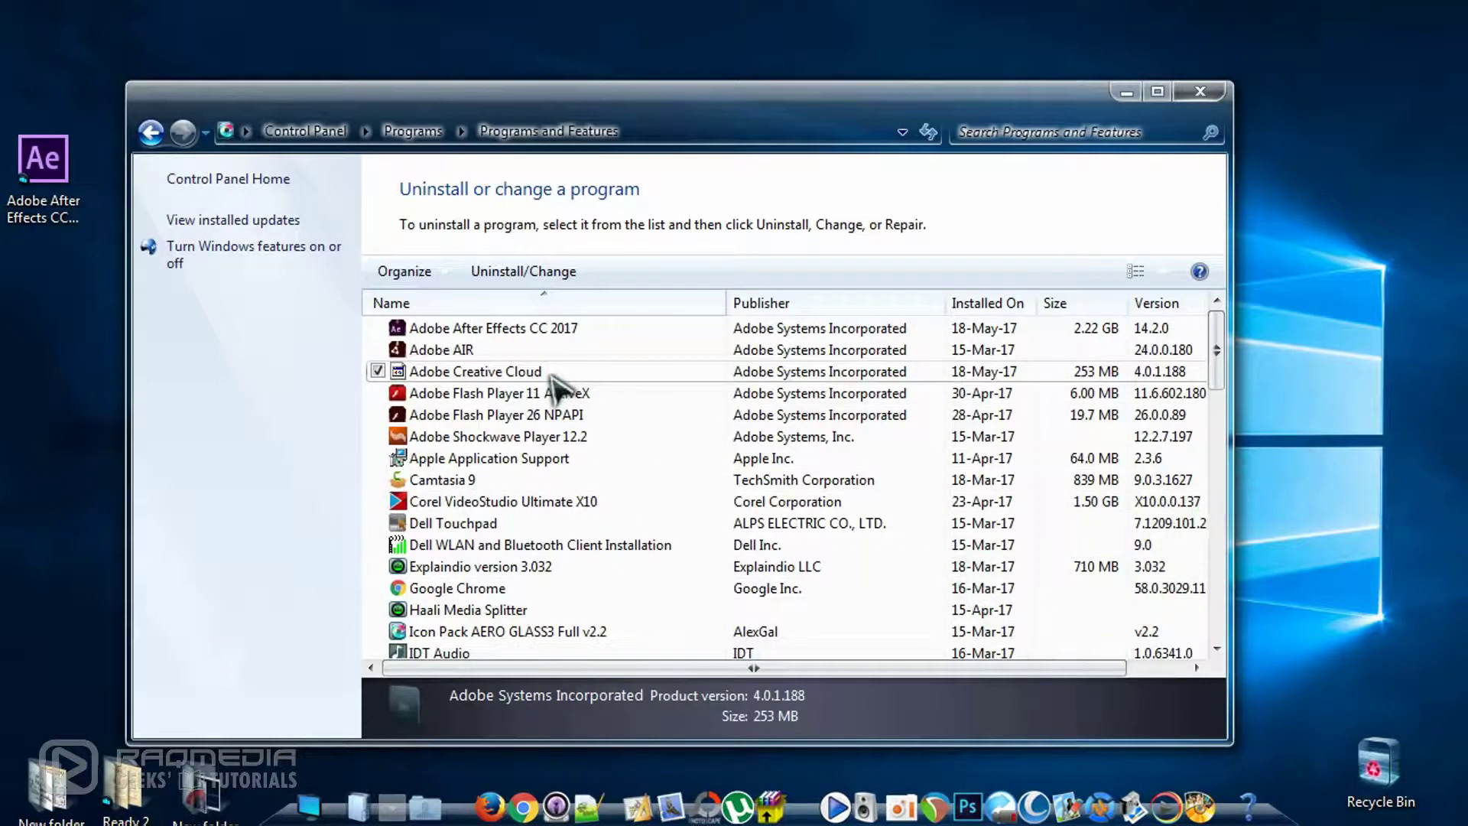
- Scroll the installed programs list to confirm Adobe Creative Cloud is no longer there
{"action": "scroll", "coordinate": [657, 547], "scroll_direction": "down", "scroll_amount": 1}
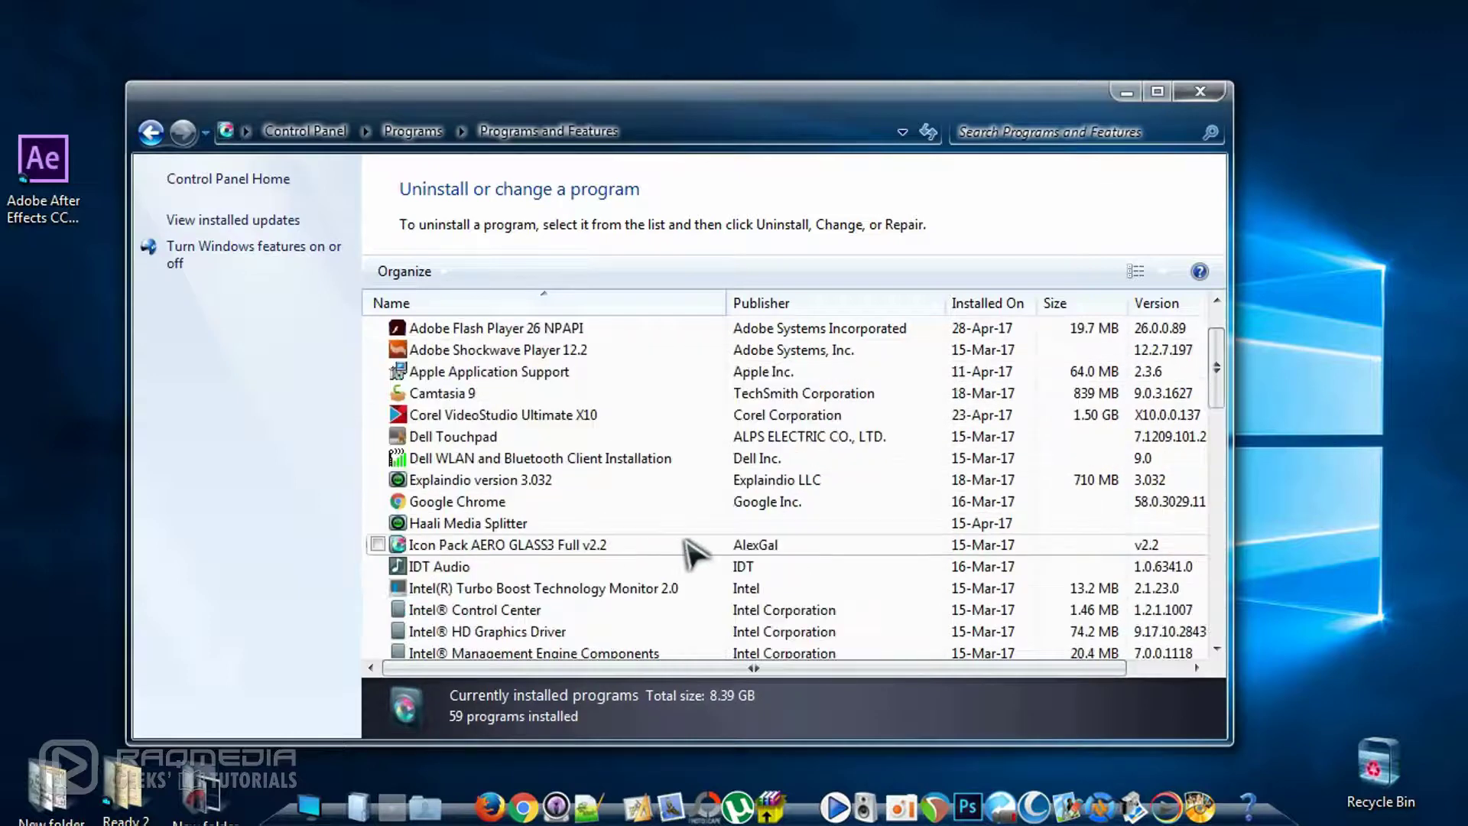
{"action": "scroll", "coordinate": [684, 548], "scroll_direction": "up", "scroll_amount": 1}
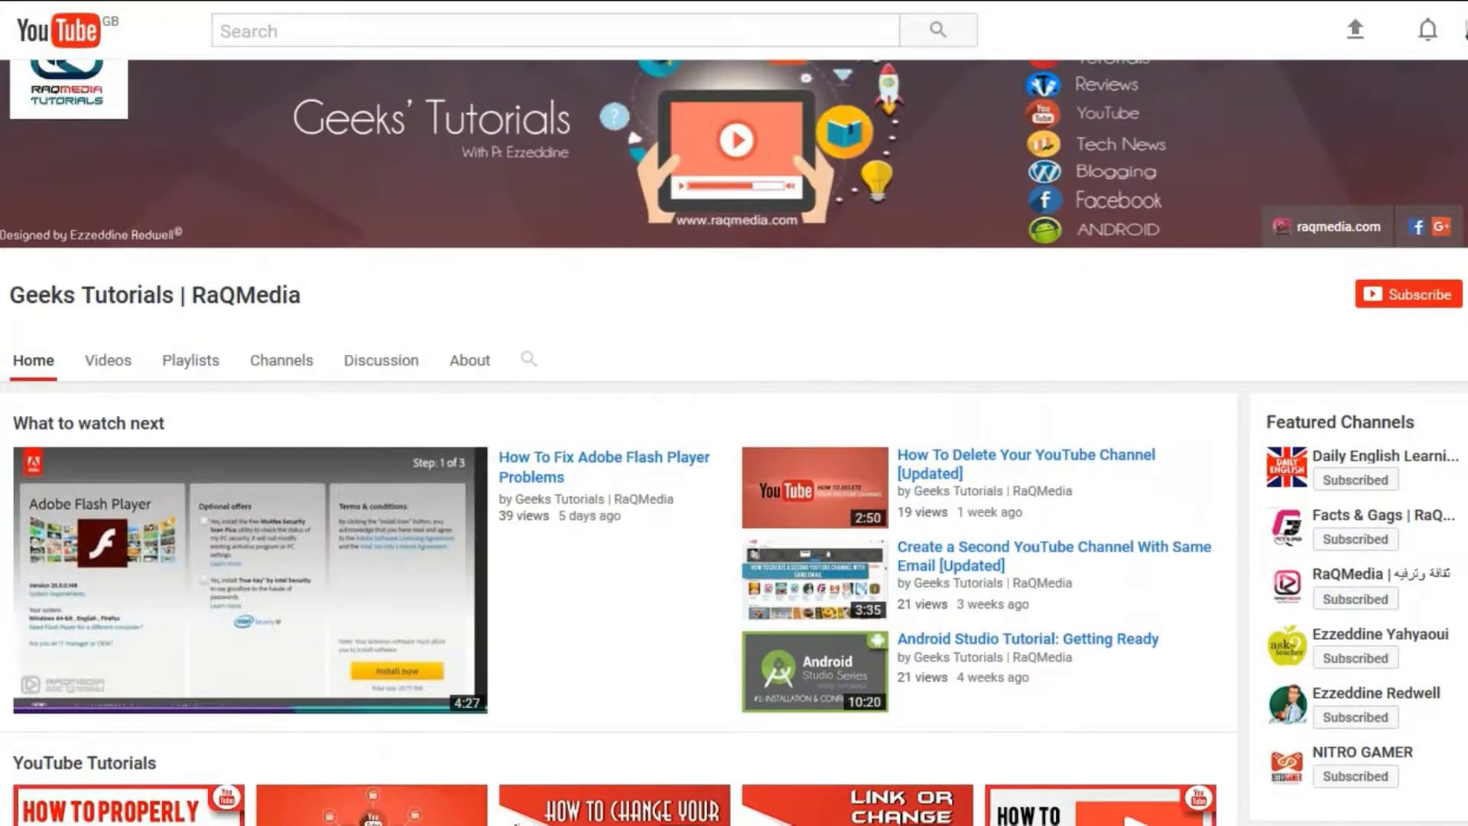
{"action": "scroll", "coordinate": [733, 441], "scroll_direction": "up", "scroll_amount": 1}
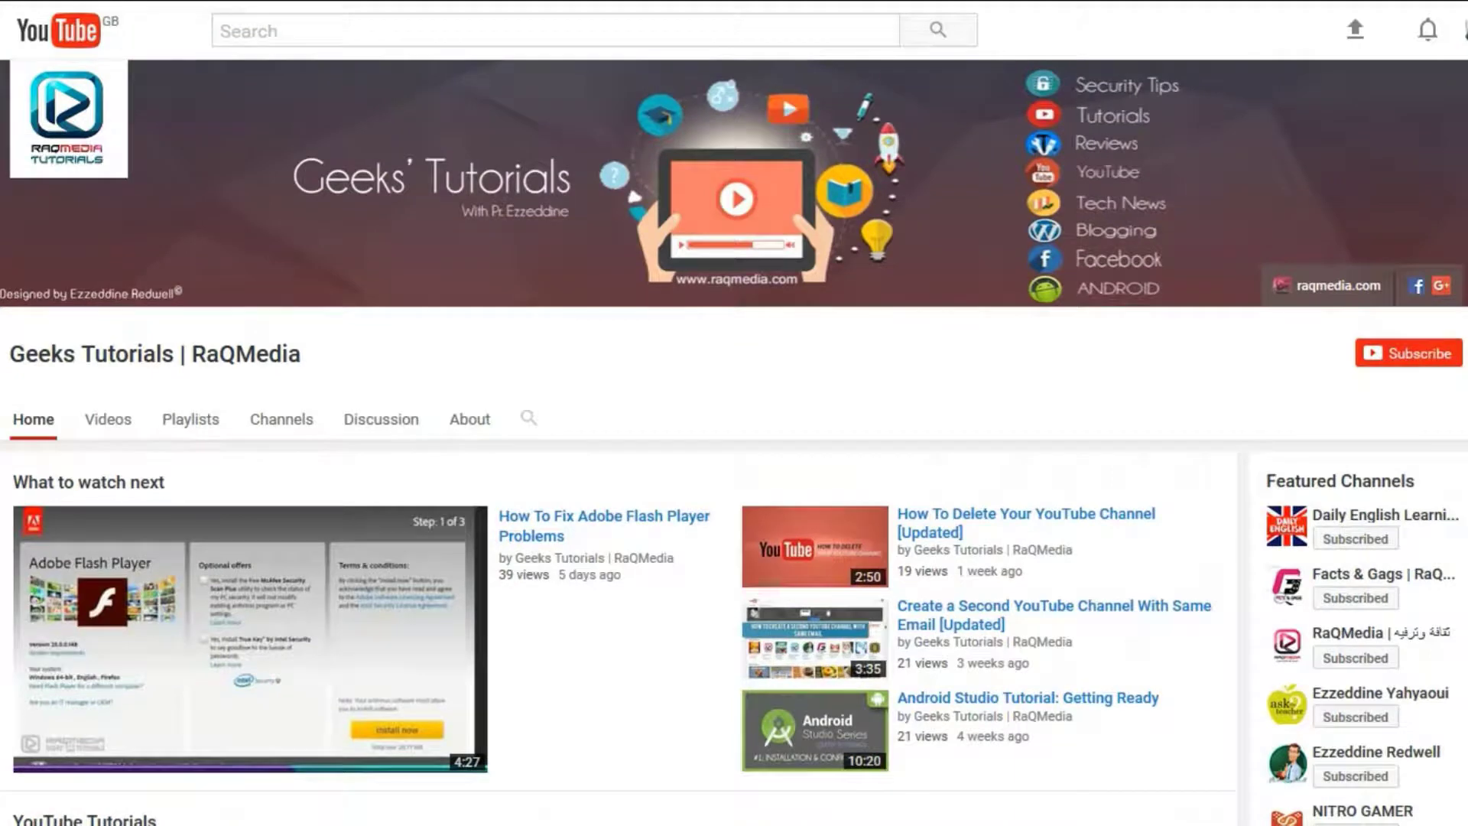
- Subscribe to Geeks Tutorials | RaQMedia and tick 'Send me all notifications for this channel'
{"action": "left_click", "coordinate": [1393, 361]}
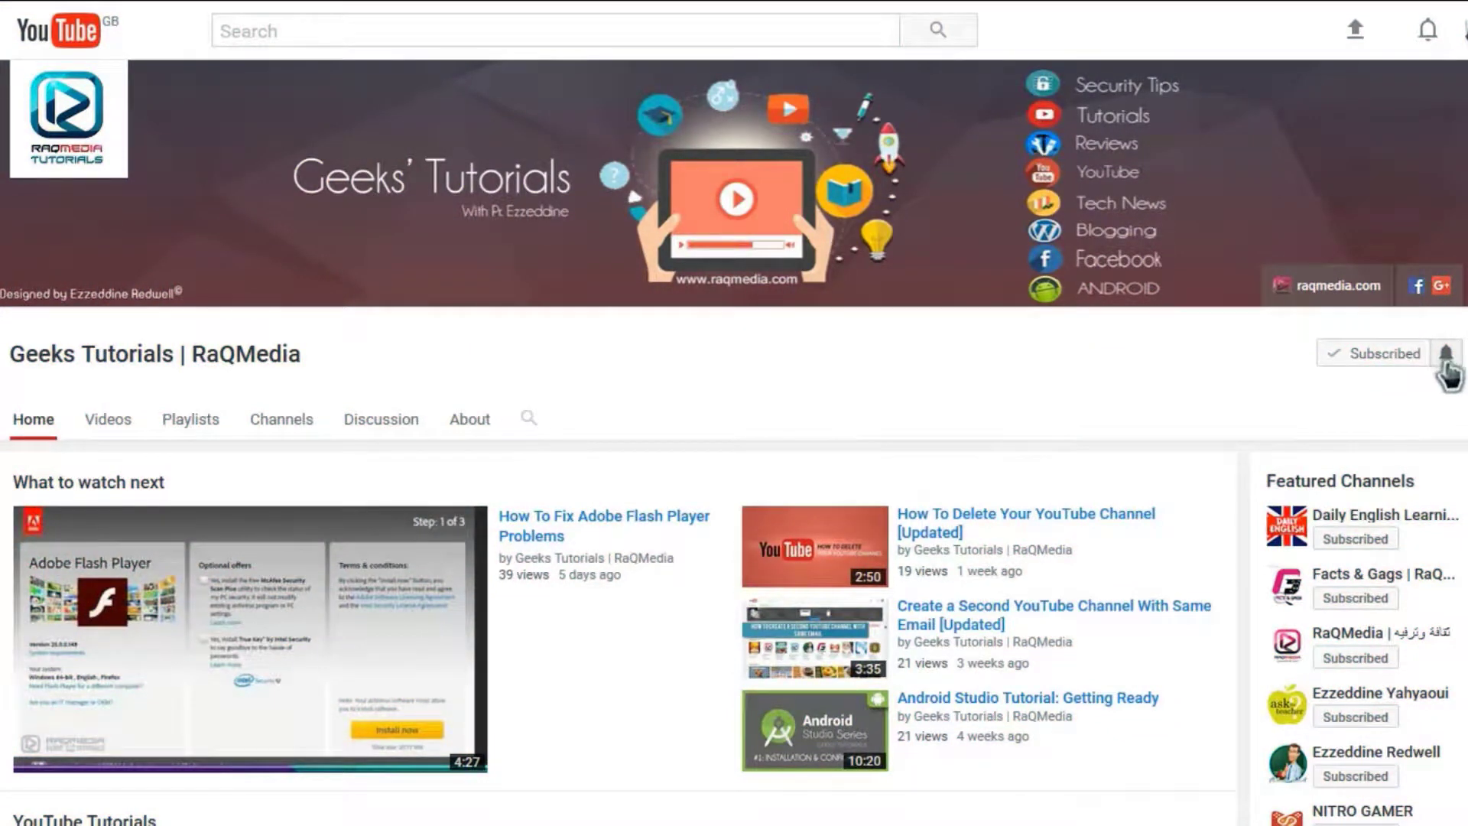
{"action": "left_click", "coordinate": [1446, 358]}
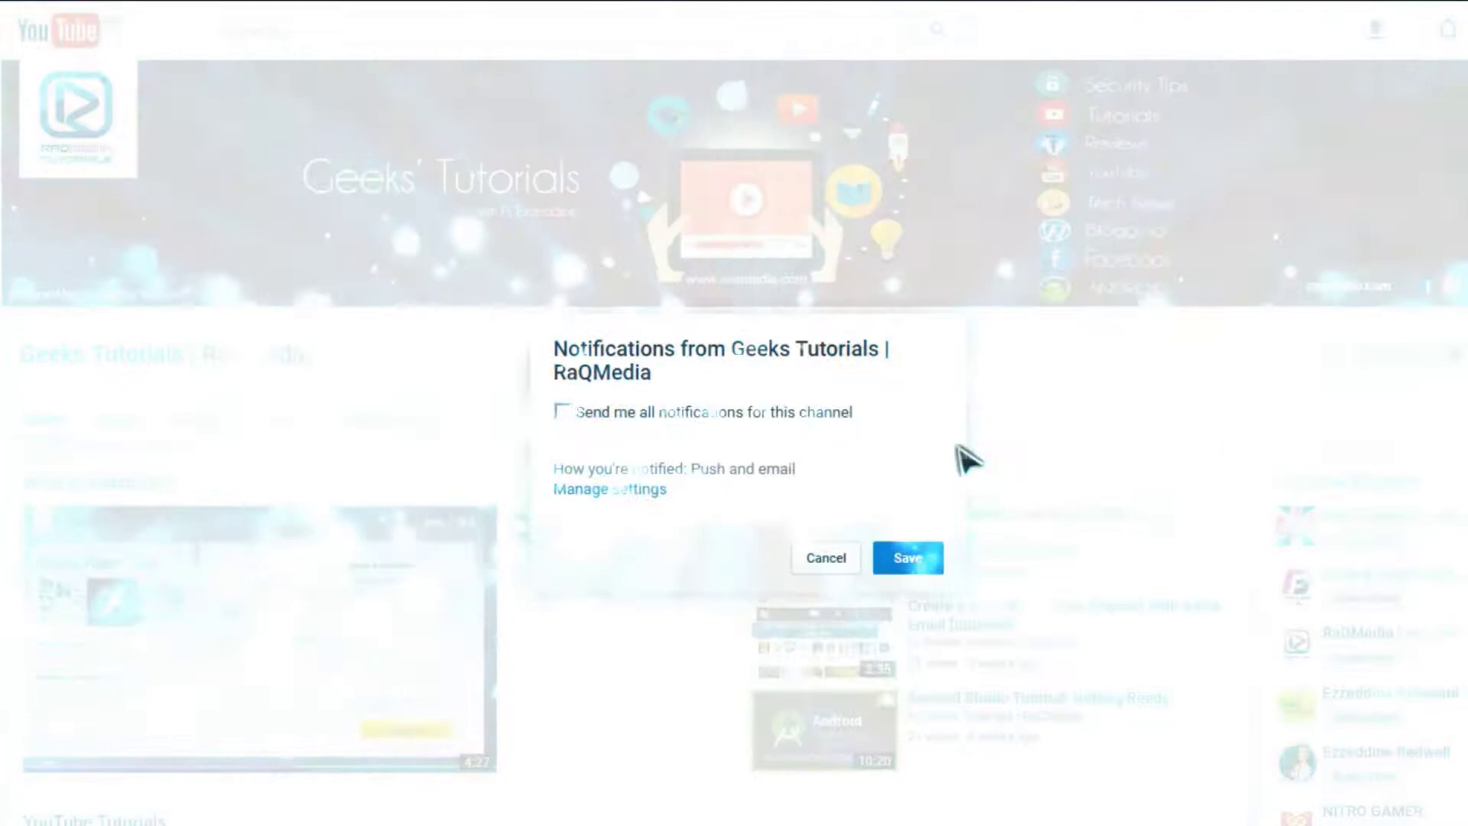
{"action": "left_click", "coordinate": [564, 416]}
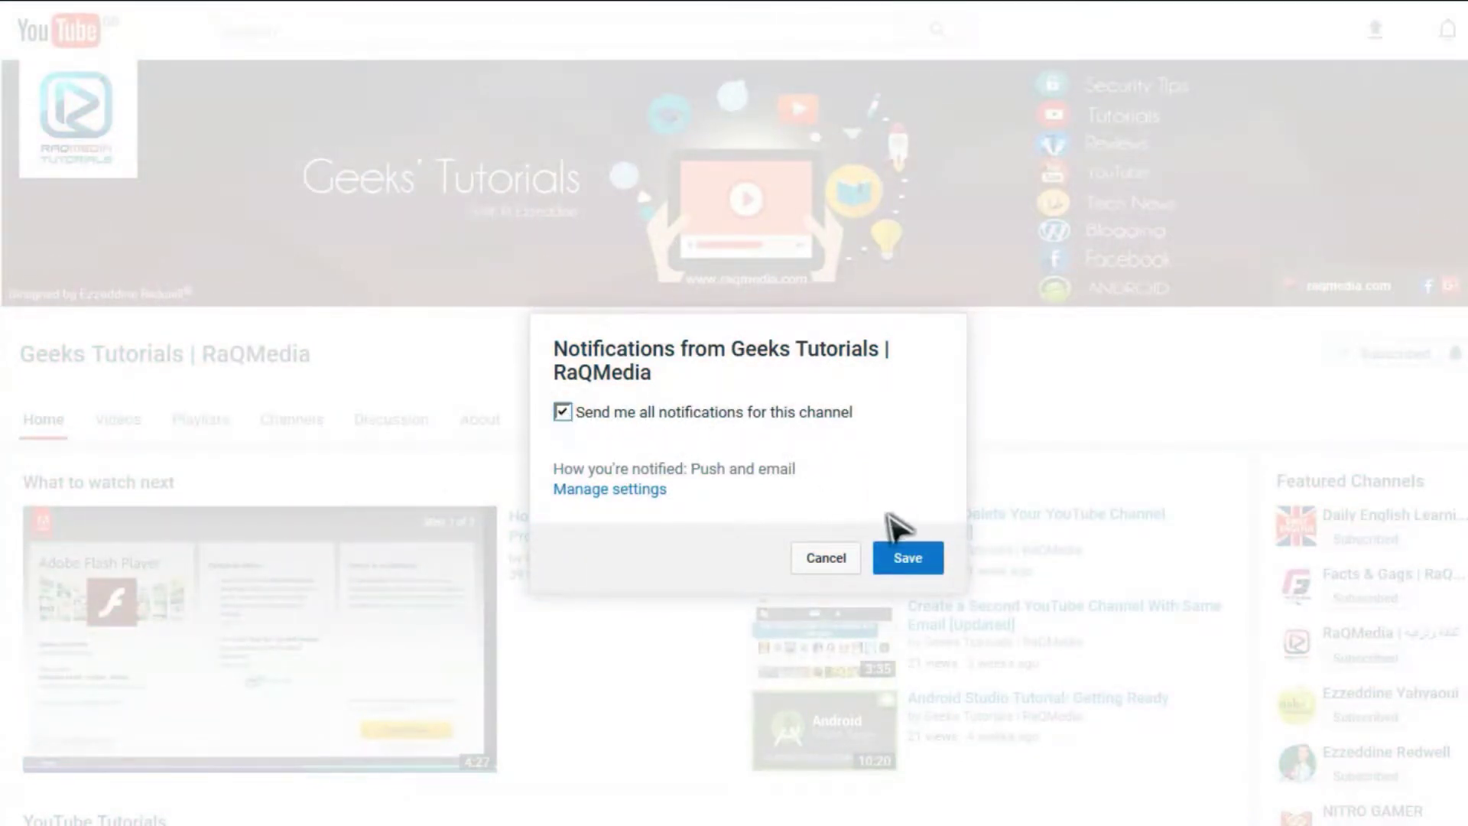